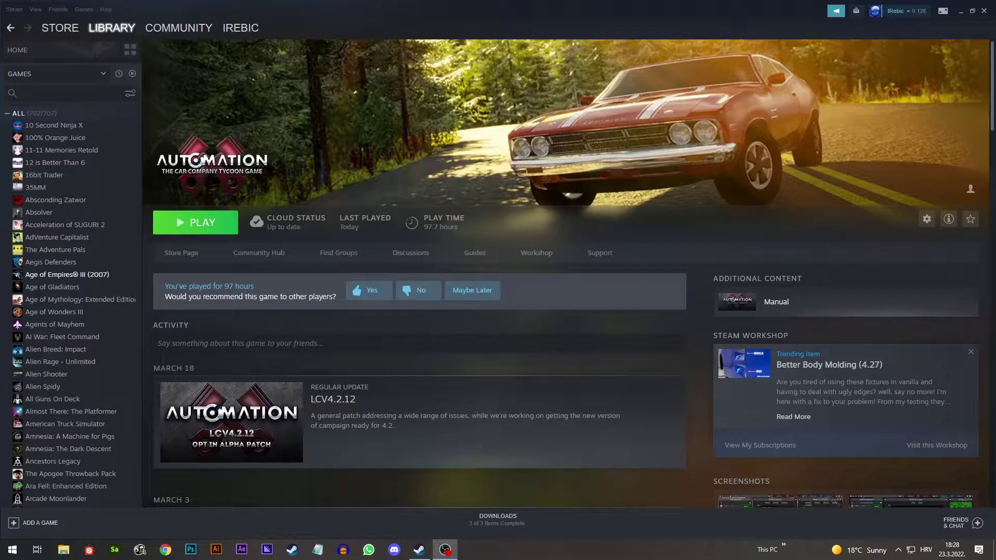
# - Launch Automation - The Car Company Tycoon Game from the Steam library and open its Car Designer
pyautogui.hotkey('alt', 'Left')
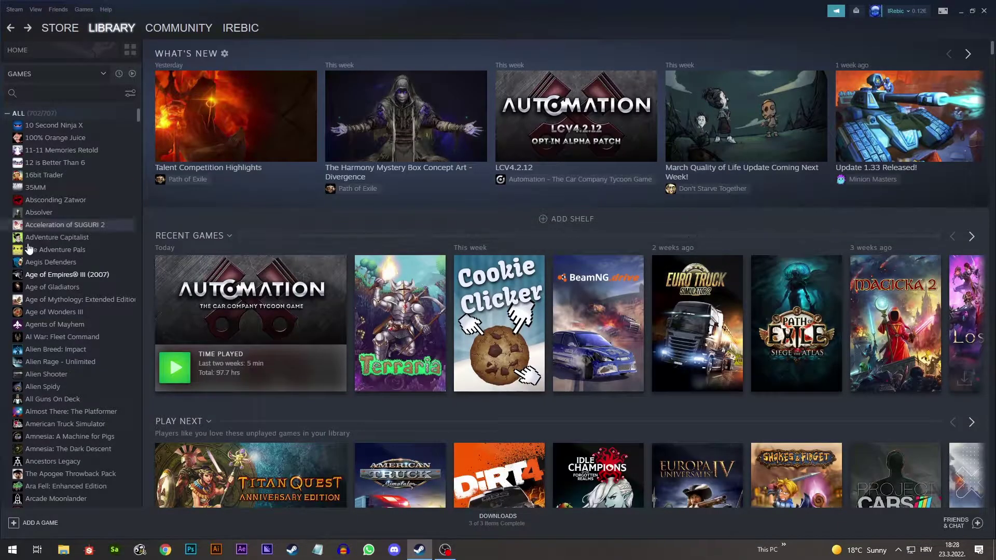
pyautogui.scroll(-5, 89, 291)
pyautogui.click(78, 339)
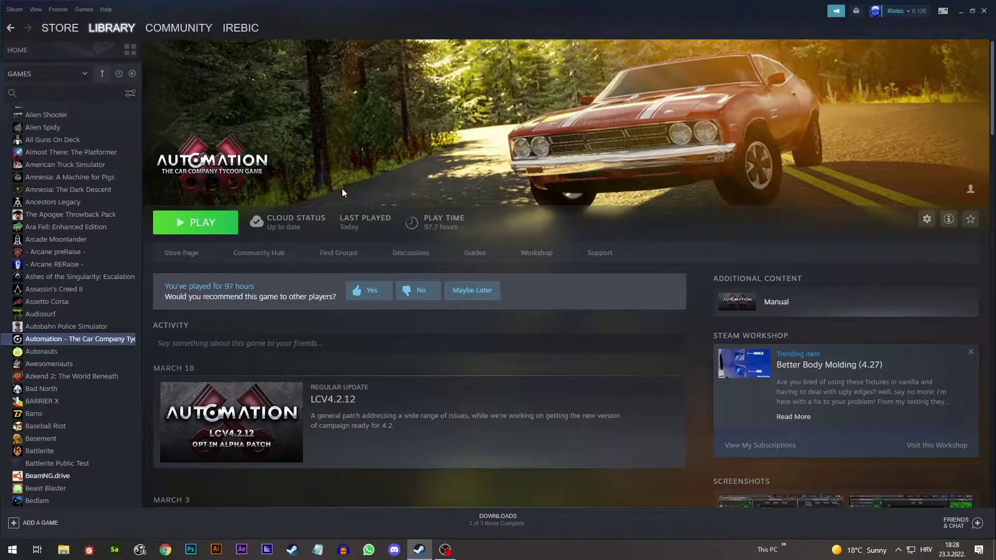
pyautogui.click(203, 232)
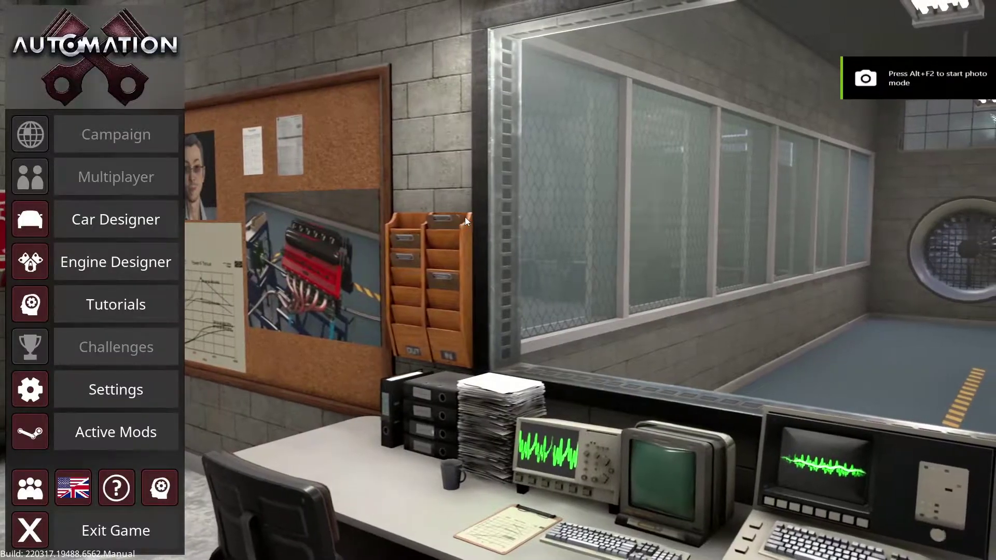
pyautogui.click(155, 220)
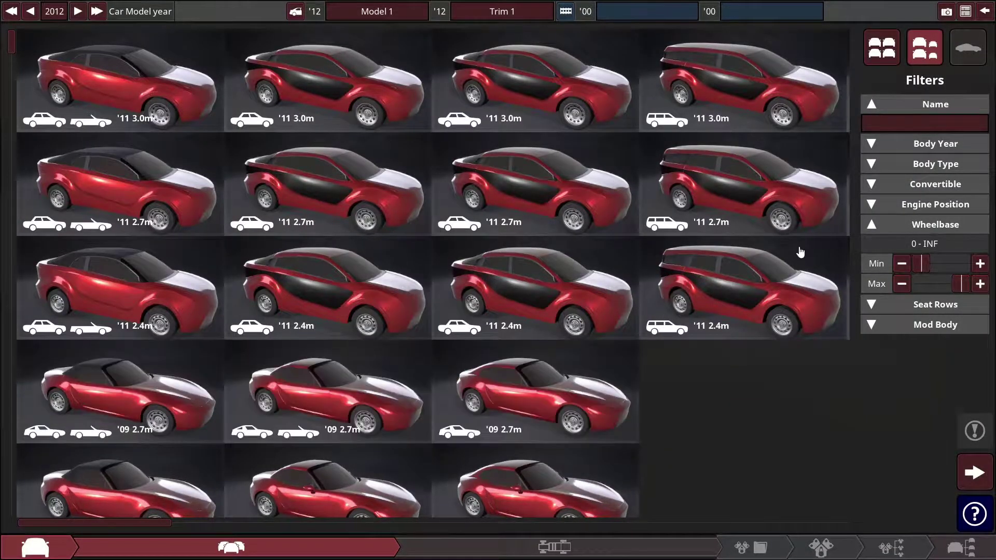
# - Set the car model year to 1992 and choose the two-door 1990 Coupe body with the 2.8 m wheelbase
pyautogui.click(10, 11)
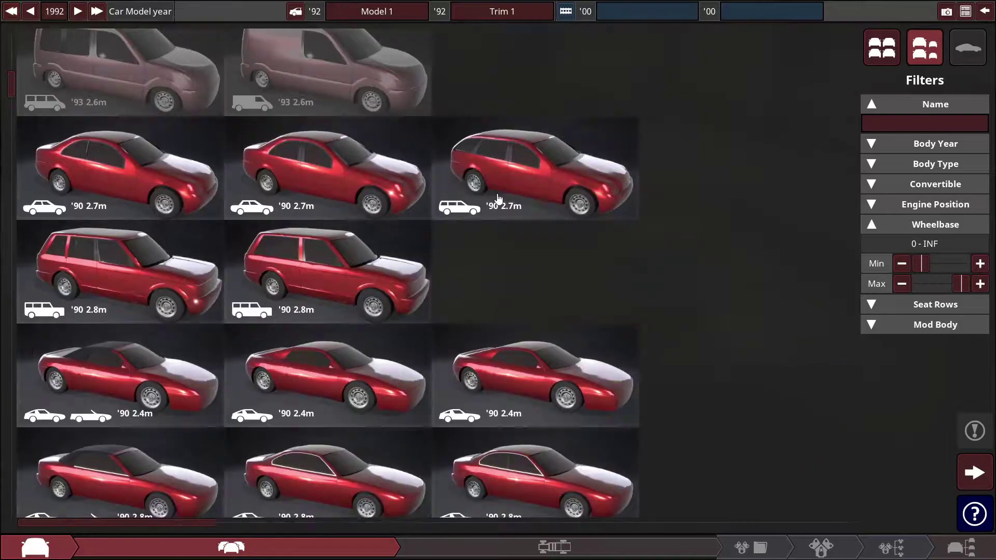
pyautogui.moveTo(378, 199)
pyautogui.scroll(-1, 589, 323)
pyautogui.scroll(-1, 589, 323)
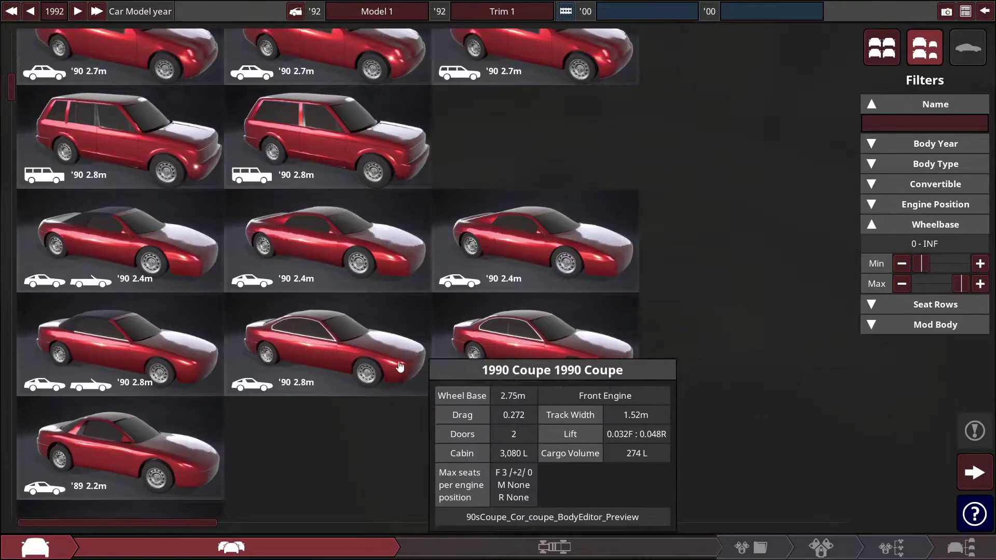
pyautogui.click(334, 358)
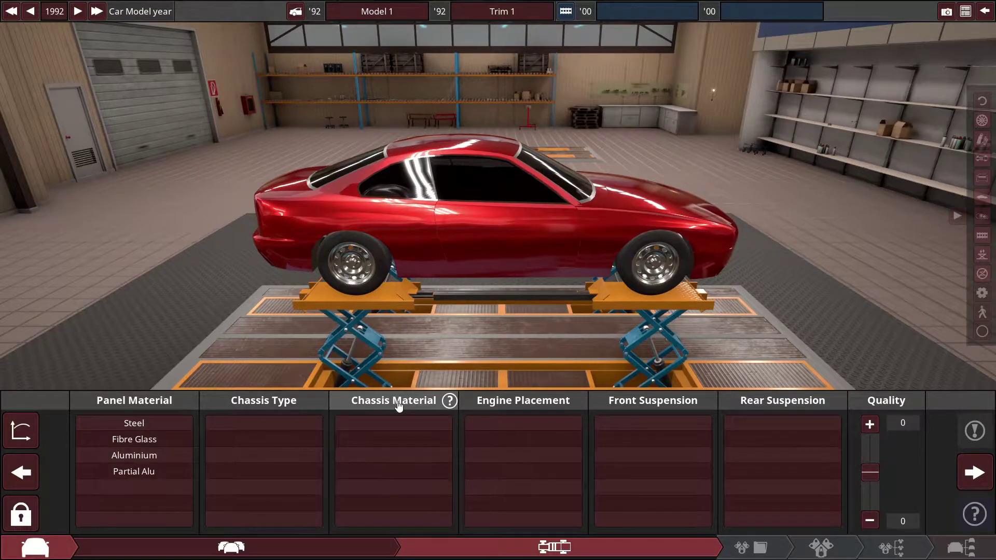
# - Review the Engine Placement help text and choose Steel panels with a Space Frame chassis made of Steel
pyautogui.click(579, 401)
pyautogui.scroll(-3, 564, 193)
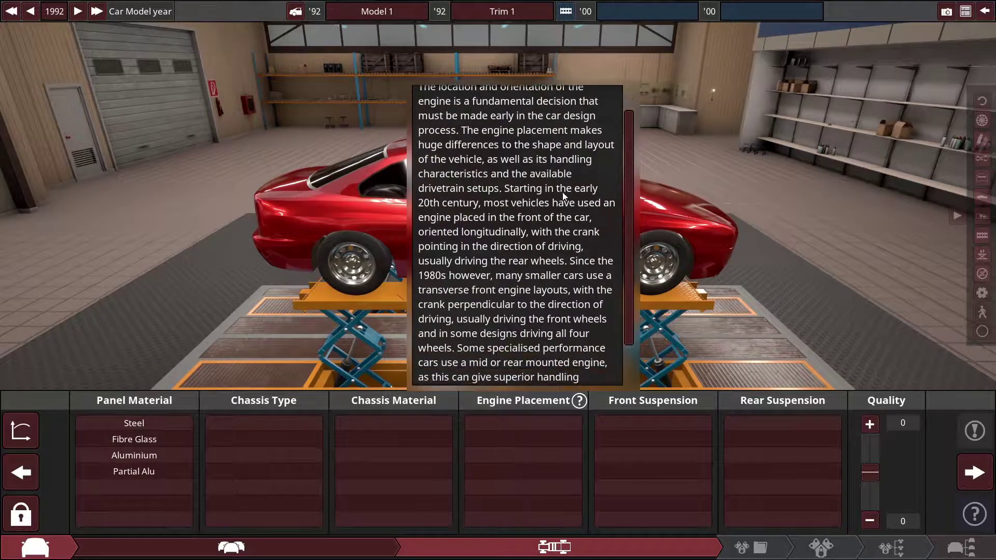
pyautogui.scroll(3, 562, 298)
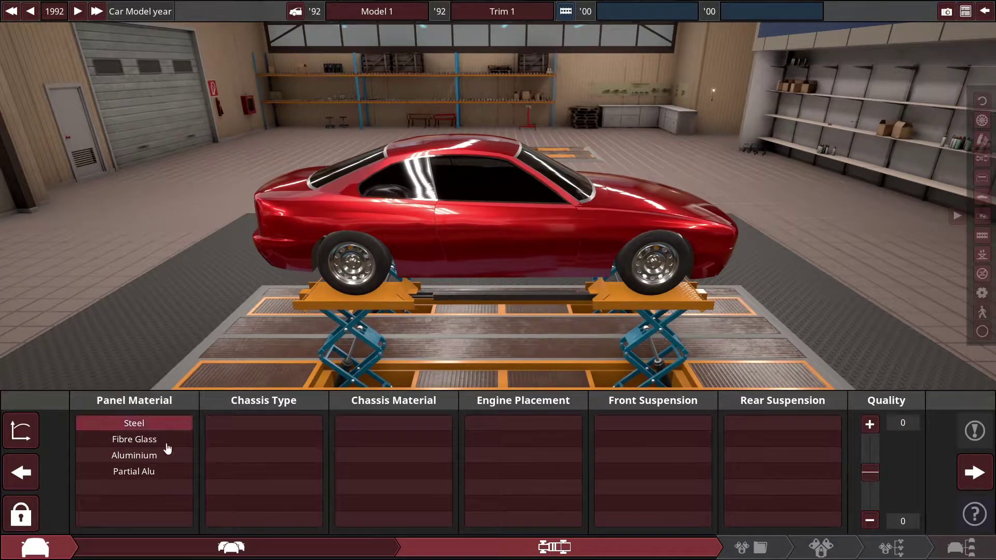
pyautogui.click(173, 423)
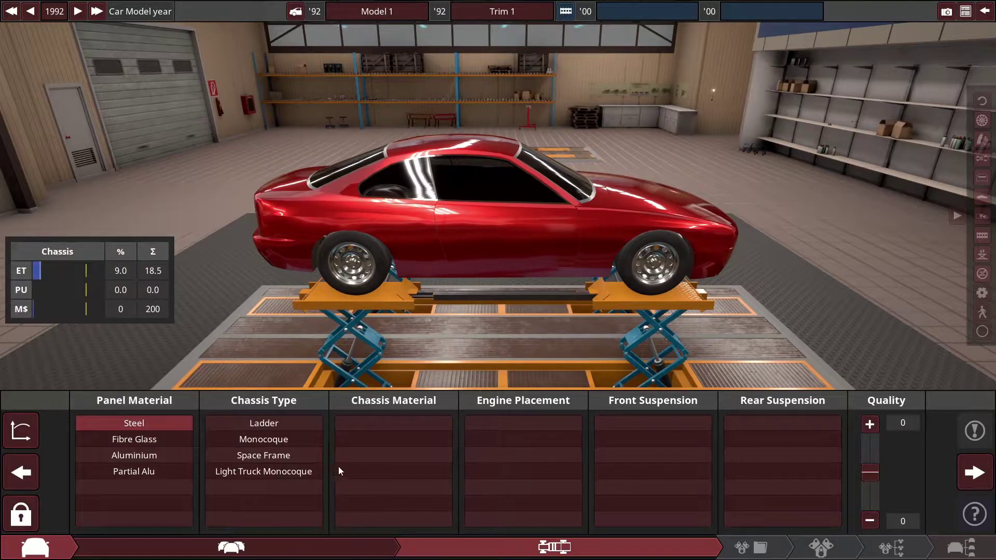
pyautogui.click(296, 455)
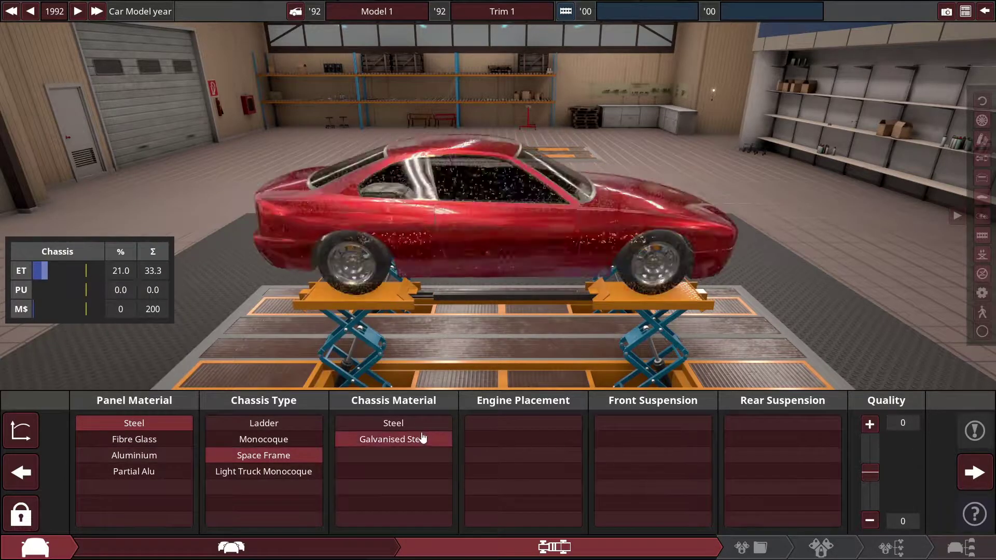
pyautogui.click(422, 423)
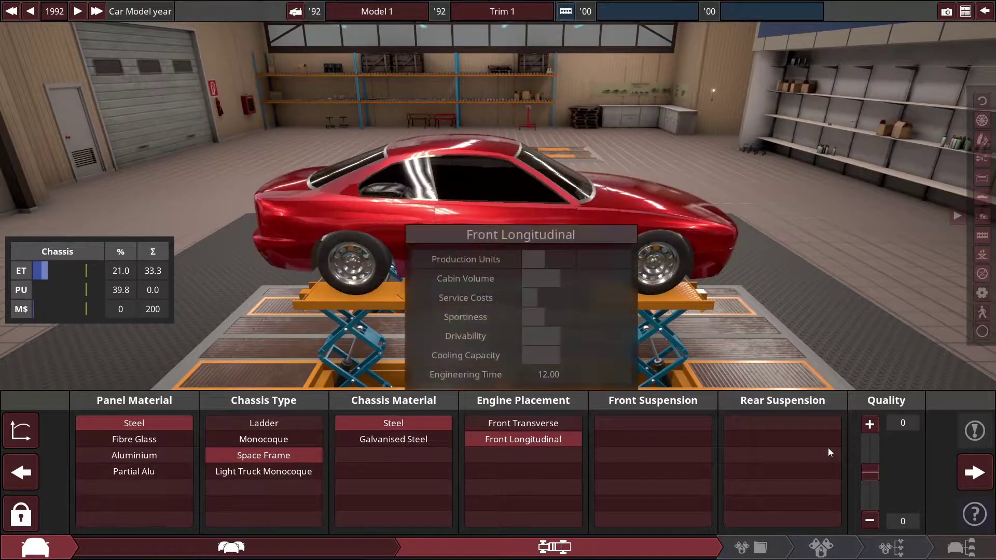
# - Choose Front Longitudinal engine placement with MacPherson Strut front and Double Wishbone rear suspension, and continue to the engine stage
pyautogui.click(531, 441)
pyautogui.click(653, 457)
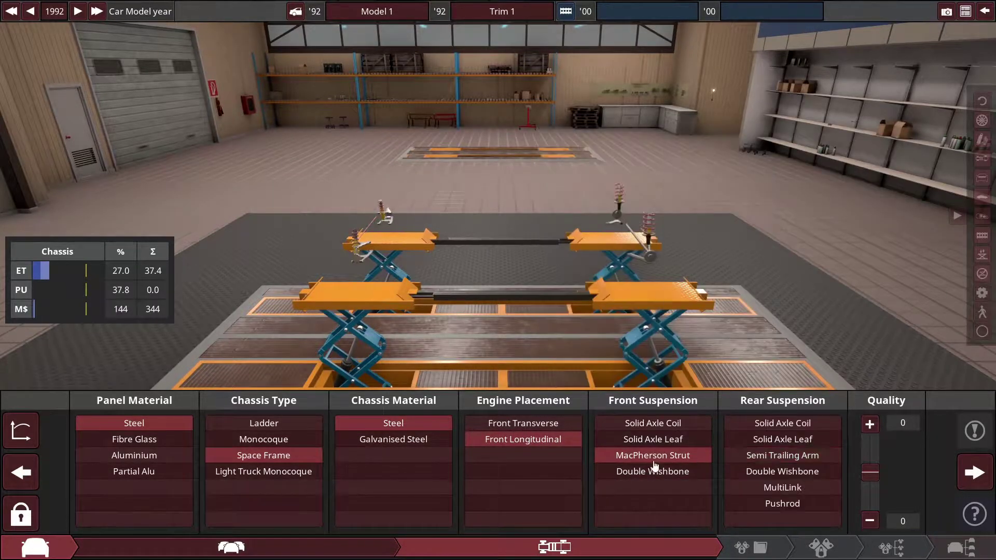
pyautogui.click(808, 480)
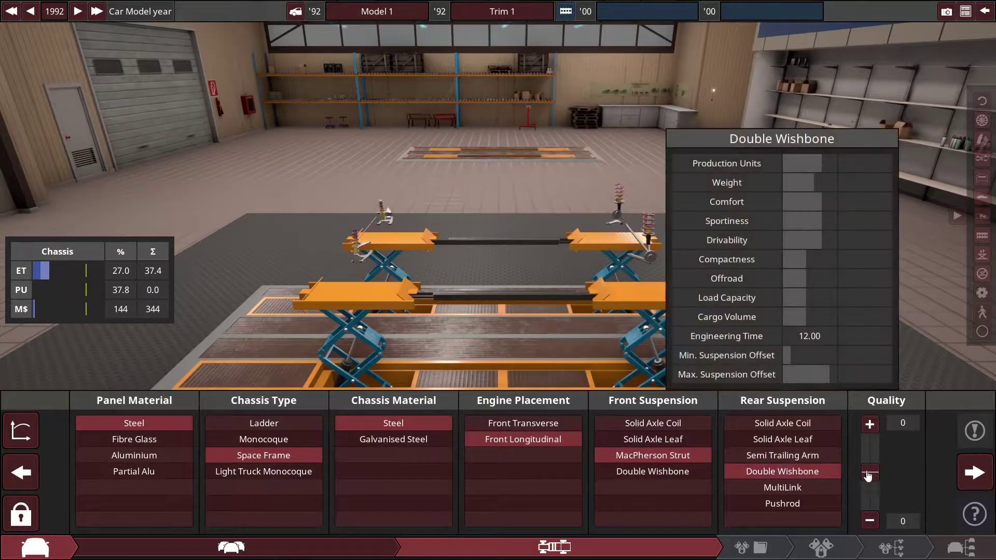
pyautogui.click(968, 475)
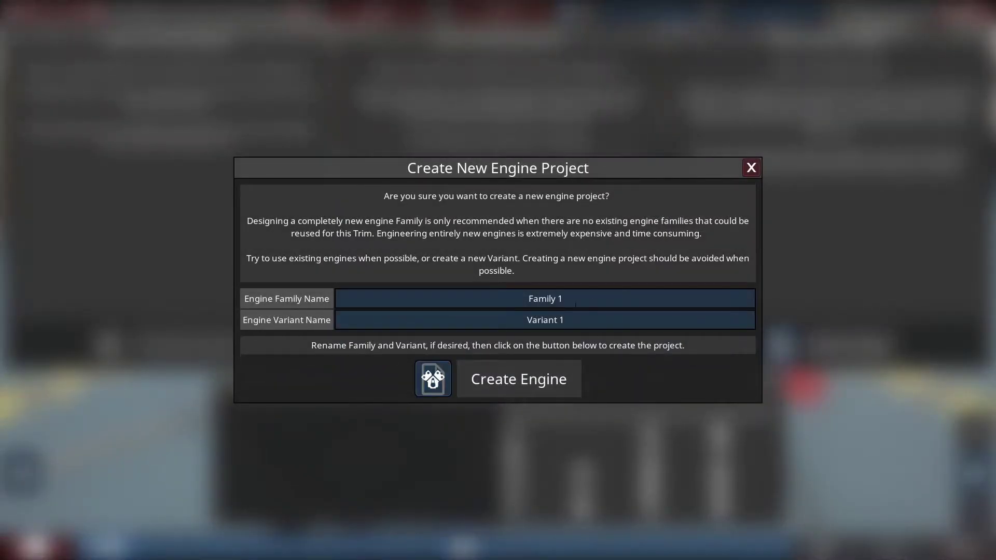
# - Create a new engine project with a V 90° six-cylinder block in Aluminium
pyautogui.click(504, 379)
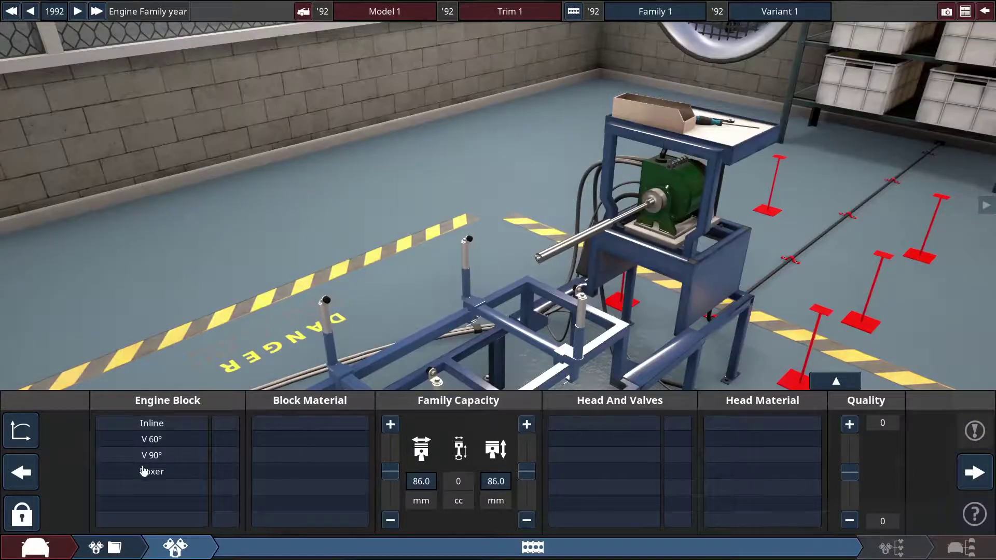
pyautogui.moveTo(169, 472)
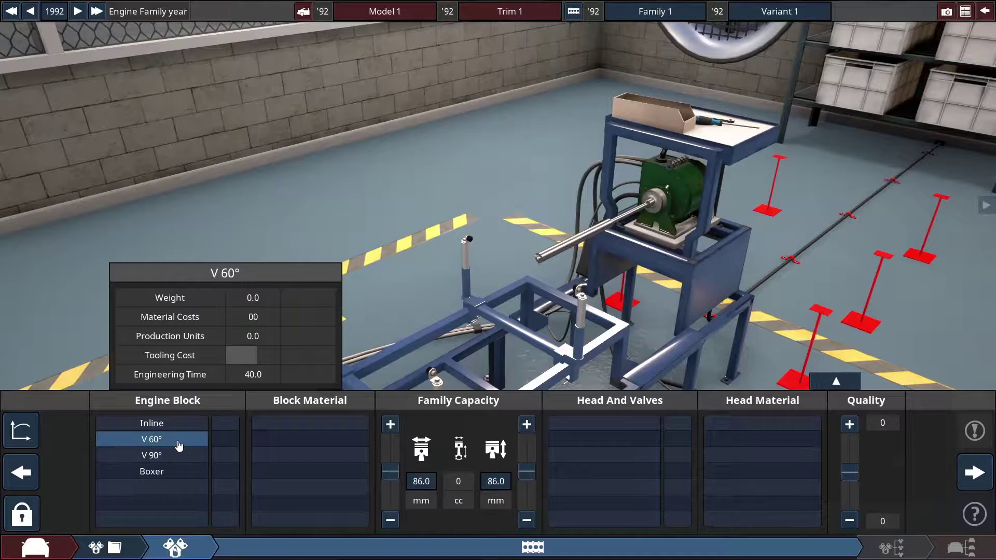
pyautogui.click(177, 458)
pyautogui.click(225, 424)
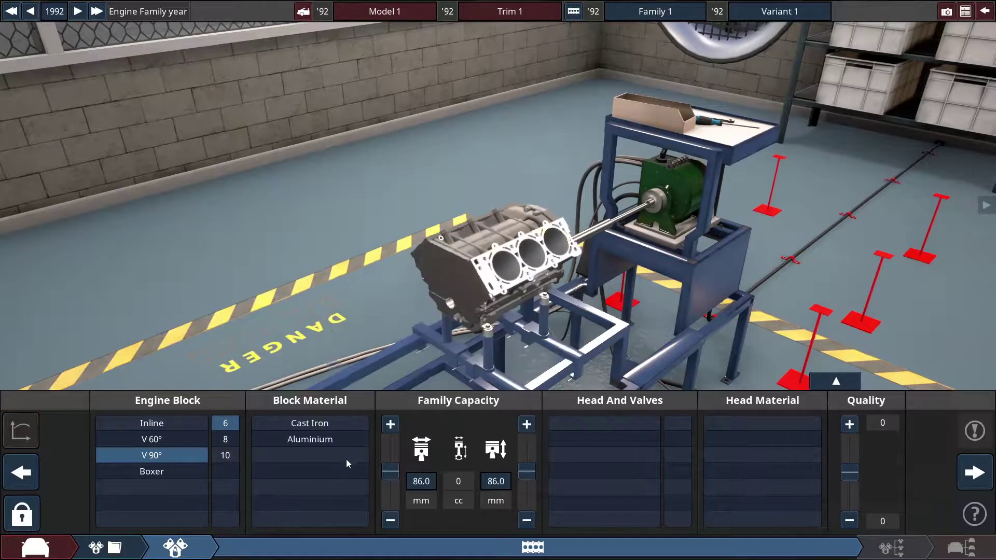
pyautogui.click(330, 439)
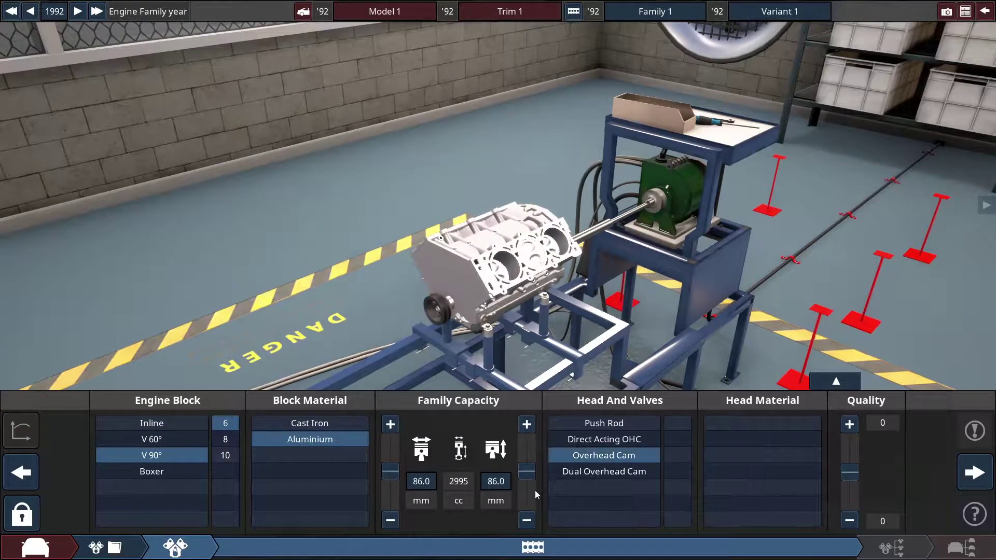
# - Adjust the engine family capacity to a 94.3 mm bore and a 76.2 mm stroke
pyautogui.moveTo(533, 474); pyautogui.dragTo(530, 482)
pyautogui.moveTo(390, 471); pyautogui.dragTo(390, 462)
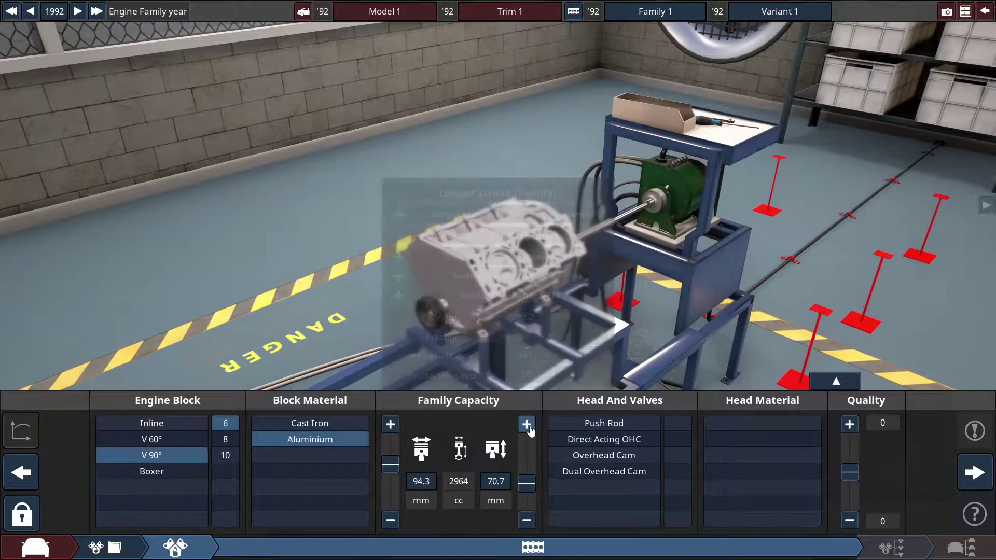
pyautogui.moveTo(526, 484); pyautogui.dragTo(528, 479)
pyautogui.click(527, 521)
pyautogui.click(527, 427)
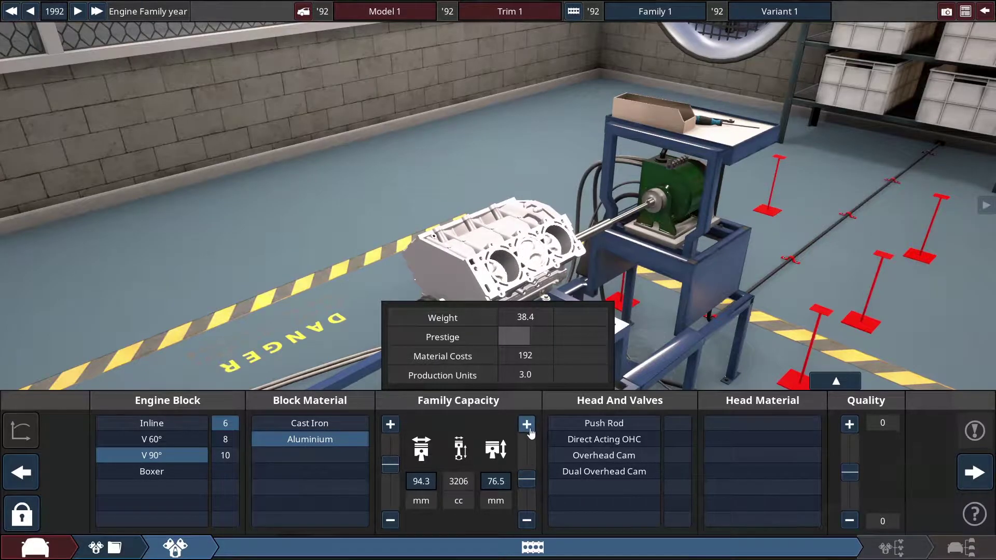
pyautogui.click(527, 428)
pyautogui.click(526, 520)
pyautogui.click(526, 520)
pyautogui.click(527, 521)
# - Choose Overhead Cam heads with 4 valves per cylinder in Cast Iron, and continue to the engine variant
pyautogui.click(642, 471)
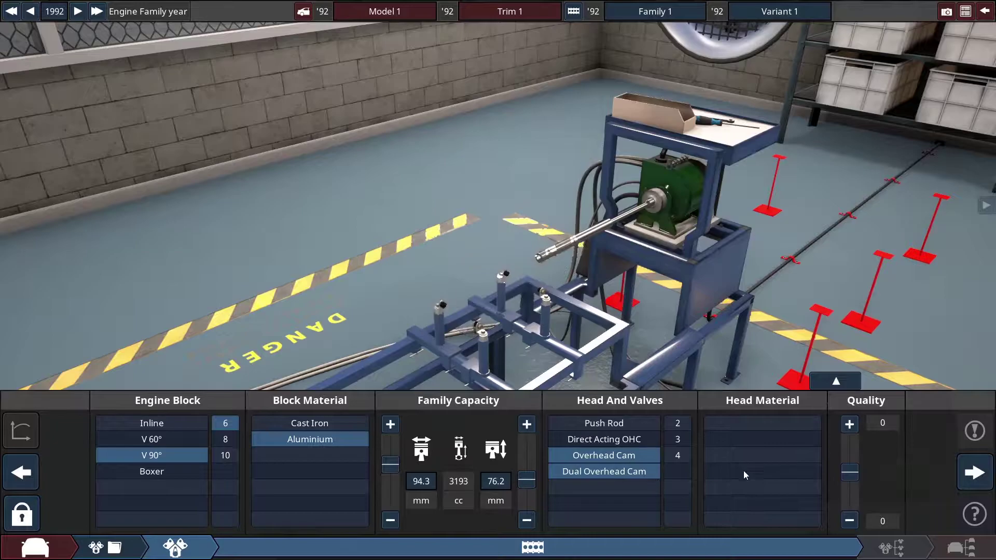
pyautogui.click(678, 455)
pyautogui.click(781, 446)
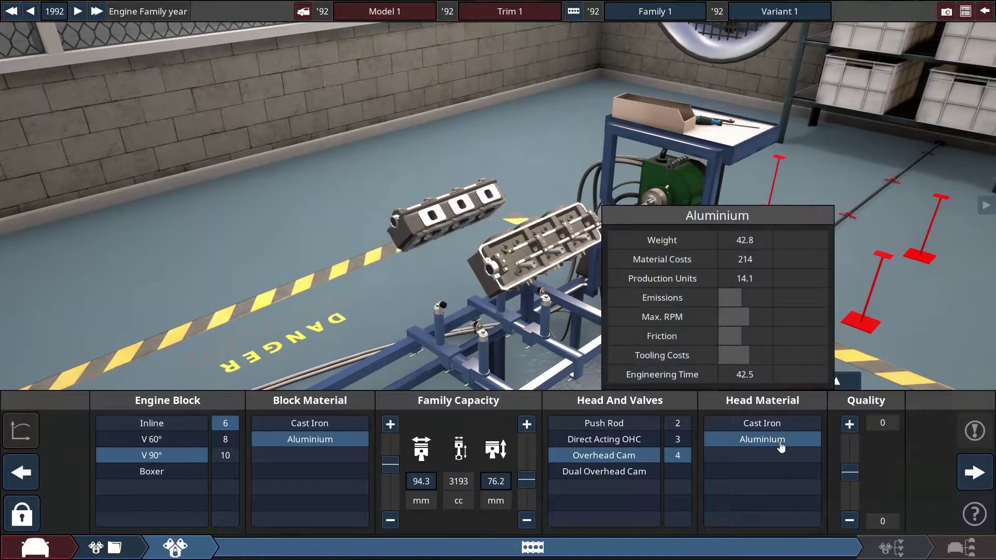
pyautogui.click(790, 428)
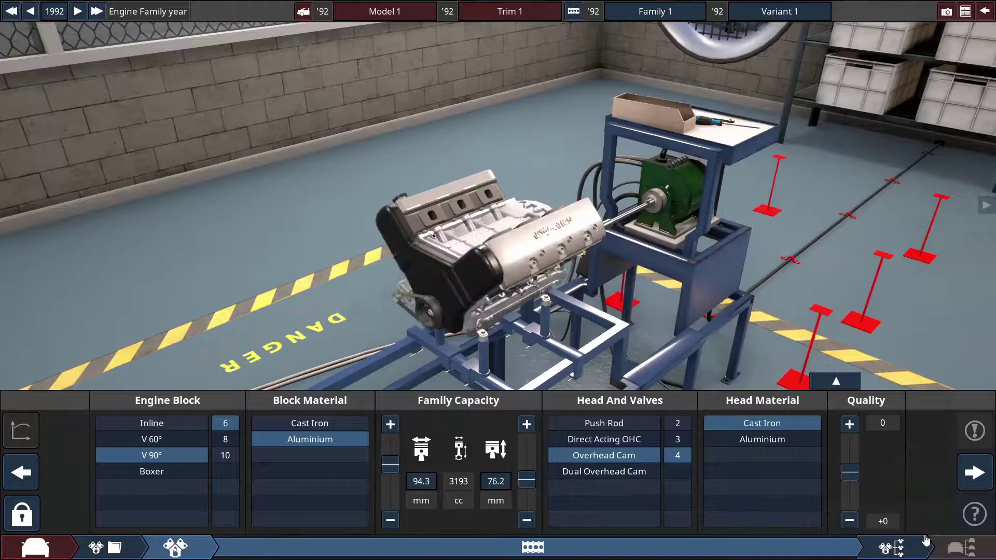
pyautogui.click(974, 473)
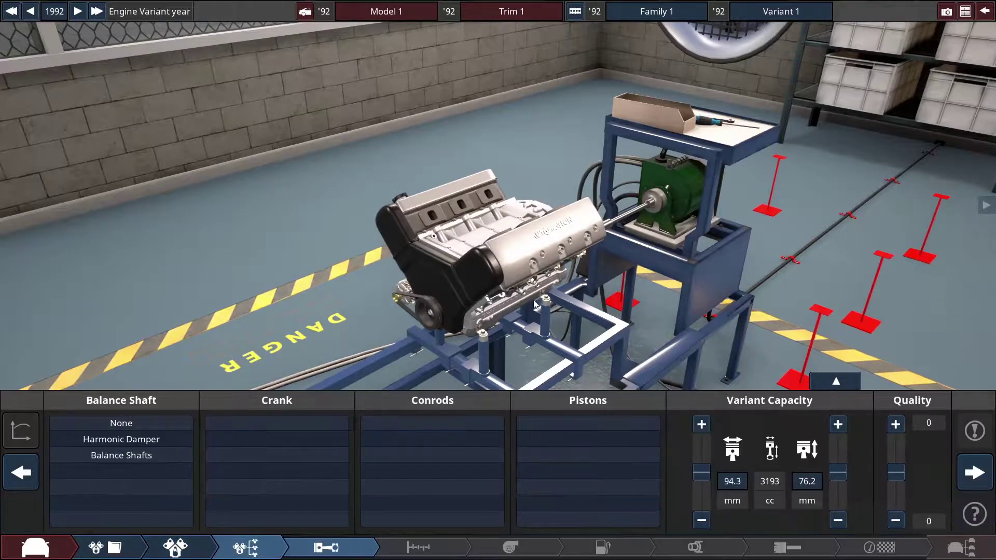
# - Configure the bottom end with no balance shaft, a Cast Iron crank, Cast conrods and Heavy Duty Cast pistons
pyautogui.click(159, 457)
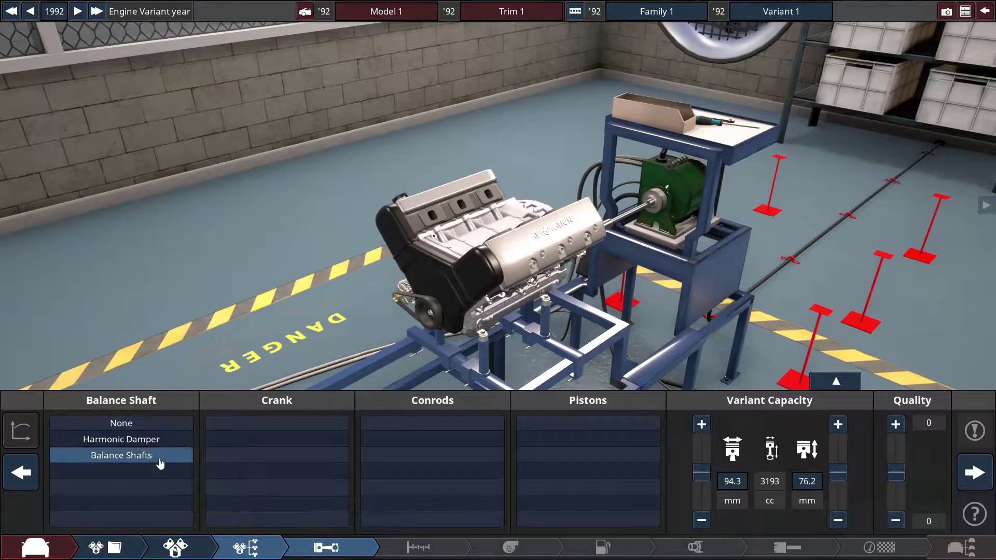
pyautogui.click(165, 426)
pyautogui.click(162, 430)
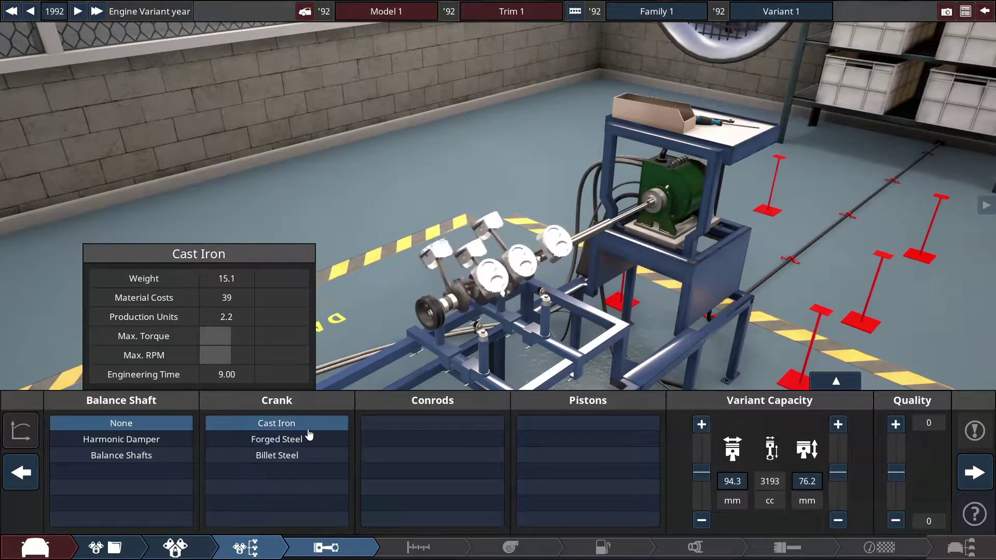
pyautogui.click(308, 430)
pyautogui.moveTo(456, 429)
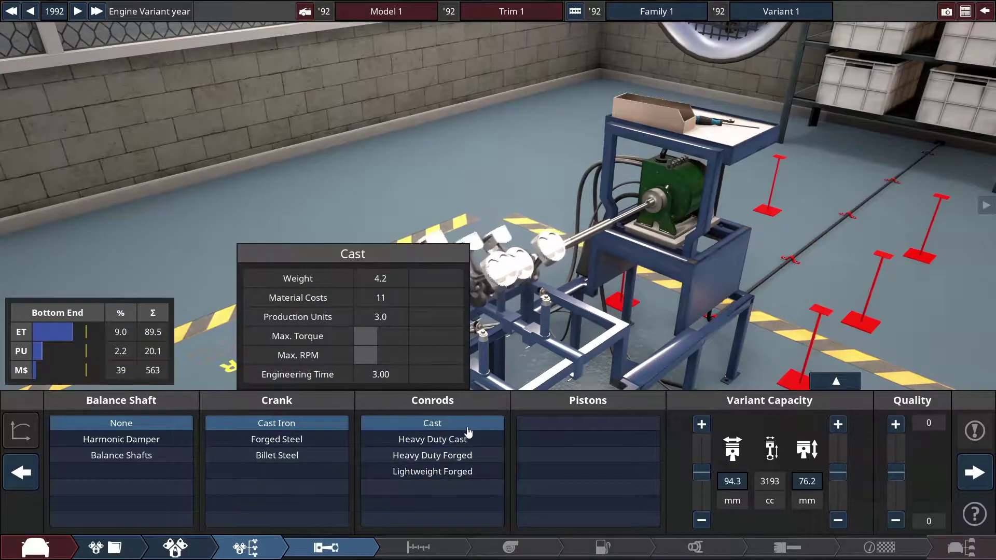
pyautogui.click(469, 432)
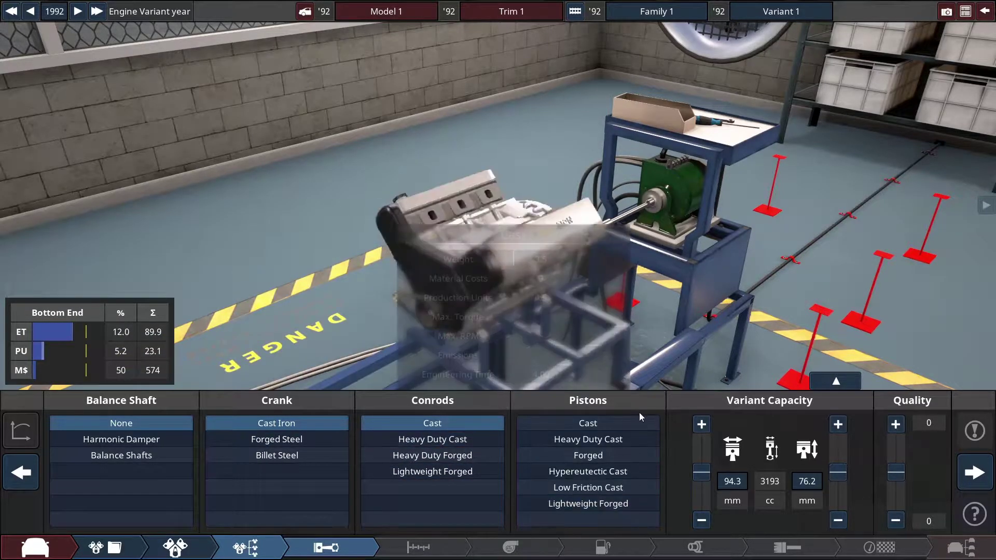
pyautogui.moveTo(625, 460)
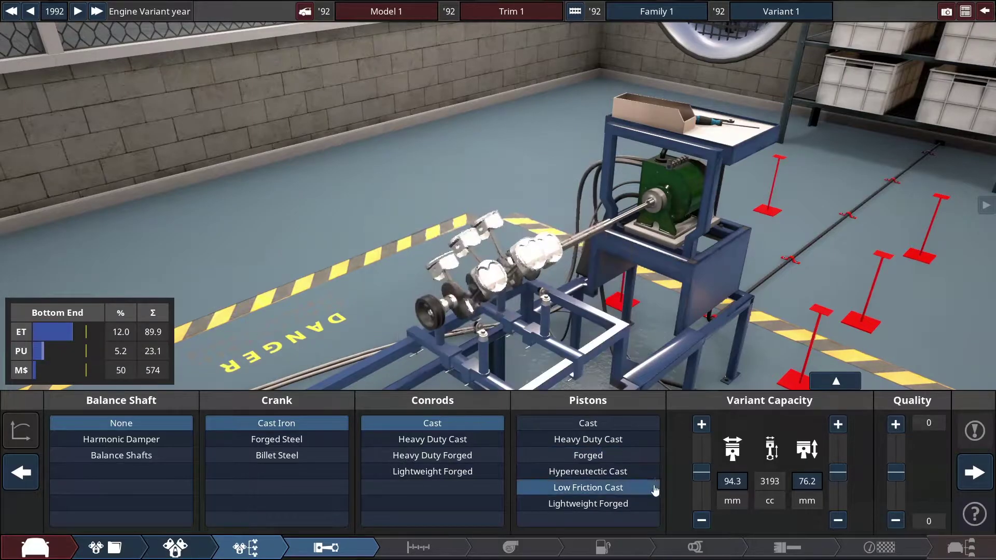
pyautogui.click(633, 441)
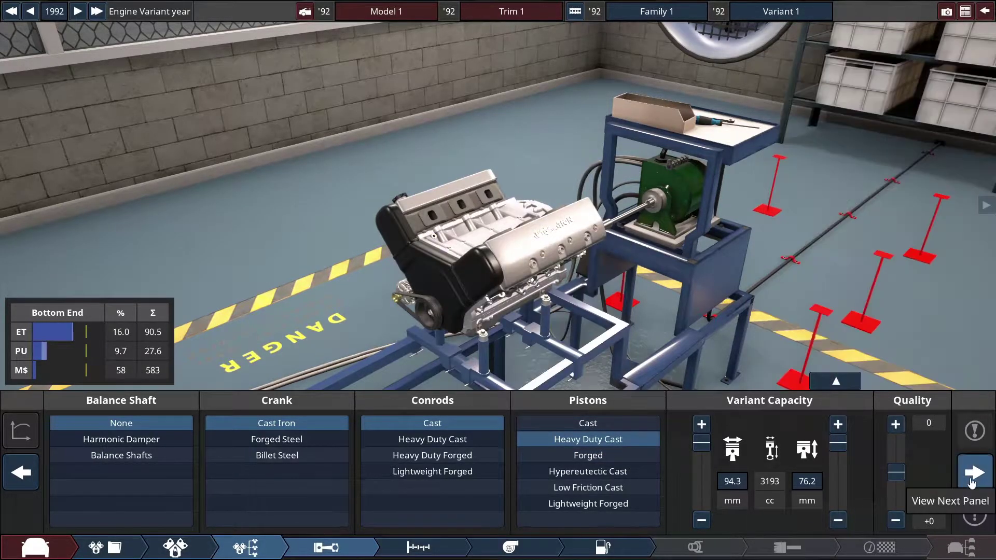
# - Keep the default top end and natural aspiration, and choose Single Point EFI injection for the fuel system
pyautogui.click(973, 473)
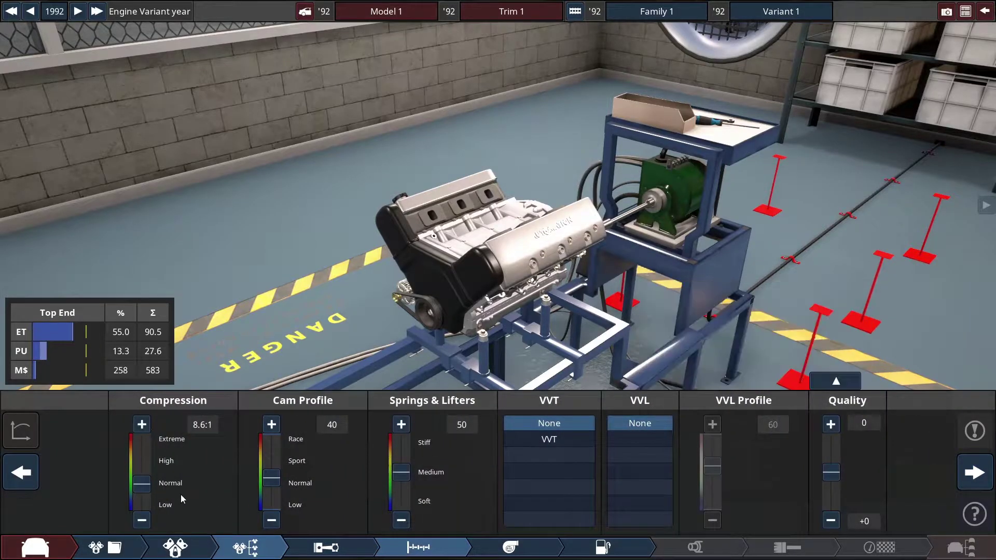
pyautogui.click(975, 472)
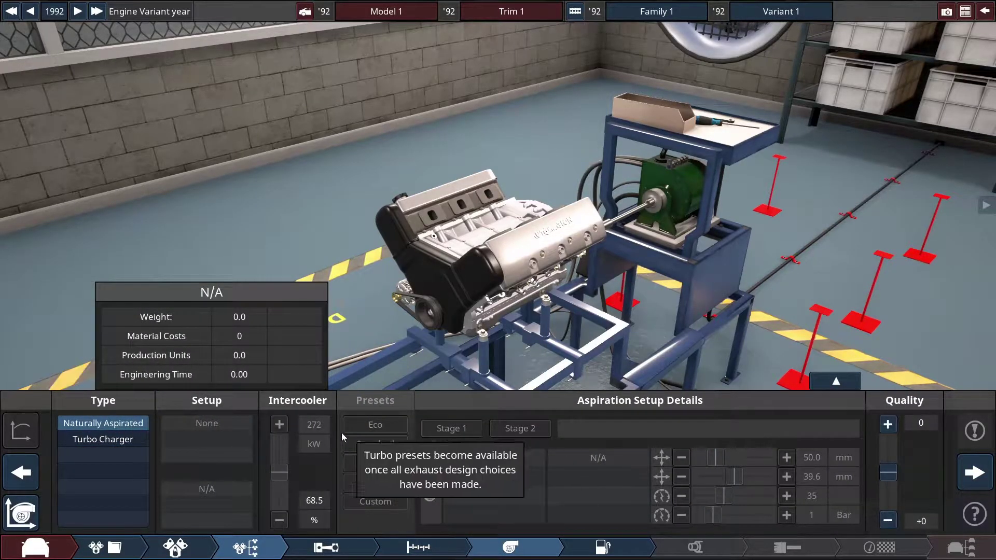
pyautogui.click(975, 473)
pyautogui.click(141, 440)
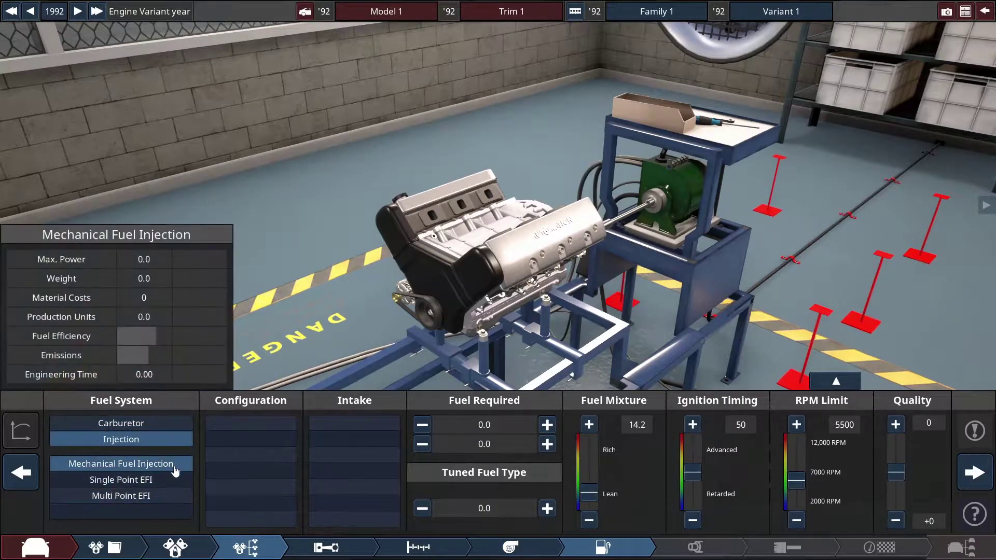
pyautogui.click(168, 486)
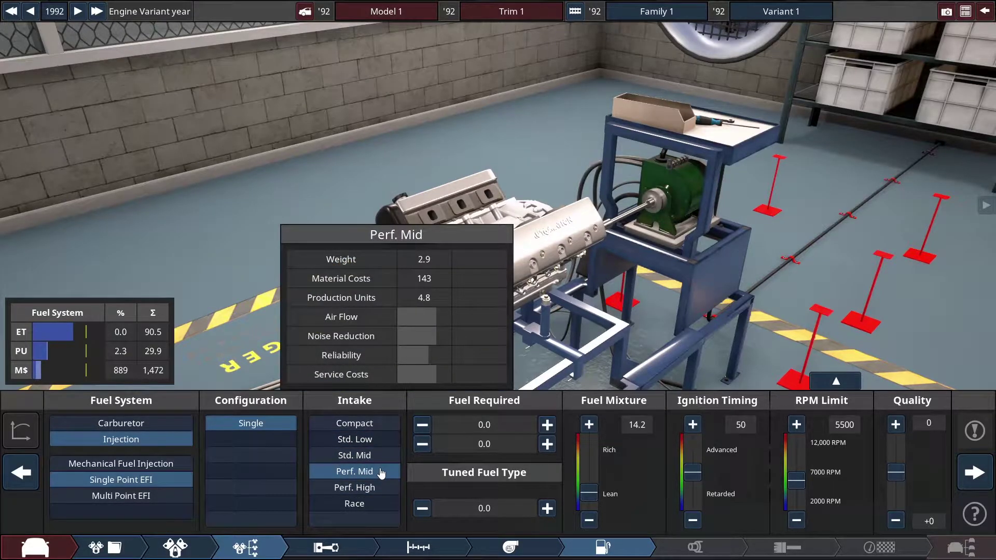
# - Choose the Perf. Mid intake for the fuel system and Tubular headers for the exhaust
pyautogui.click(382, 472)
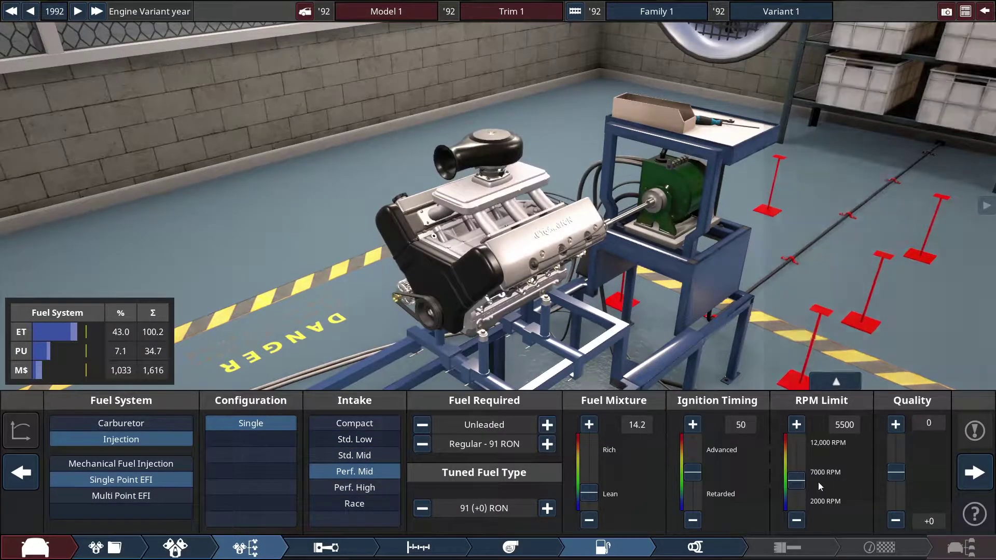
pyautogui.click(975, 472)
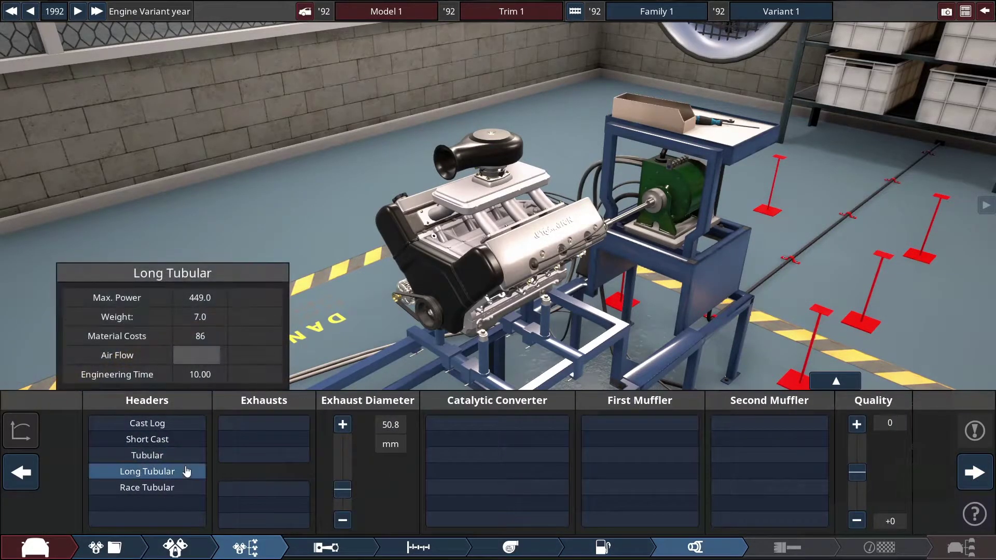
pyautogui.click(190, 455)
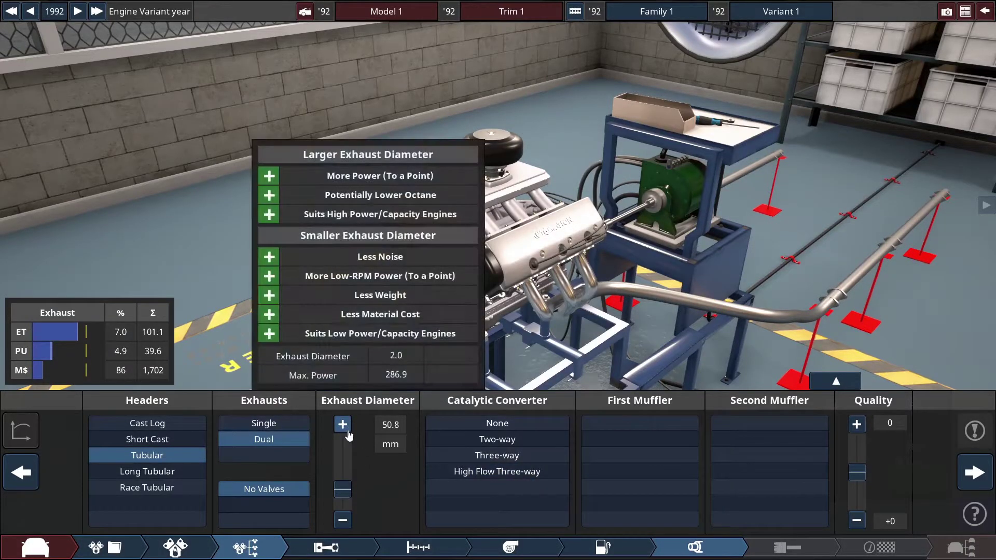
# - Set the exhaust diameter to 57.1 mm, keeping the dual exhaust
pyautogui.click(342, 425)
pyautogui.click(344, 431)
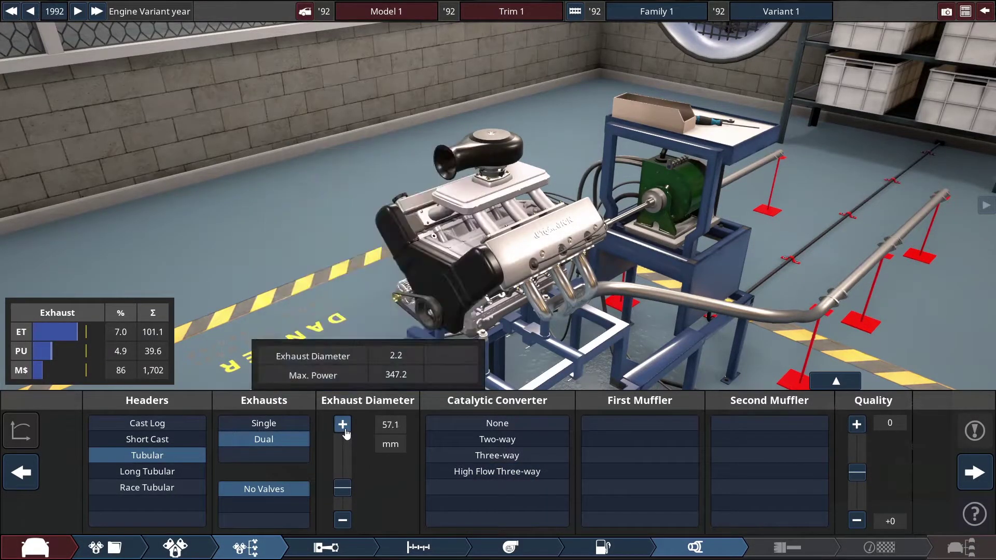
pyautogui.click(343, 424)
pyautogui.click(342, 520)
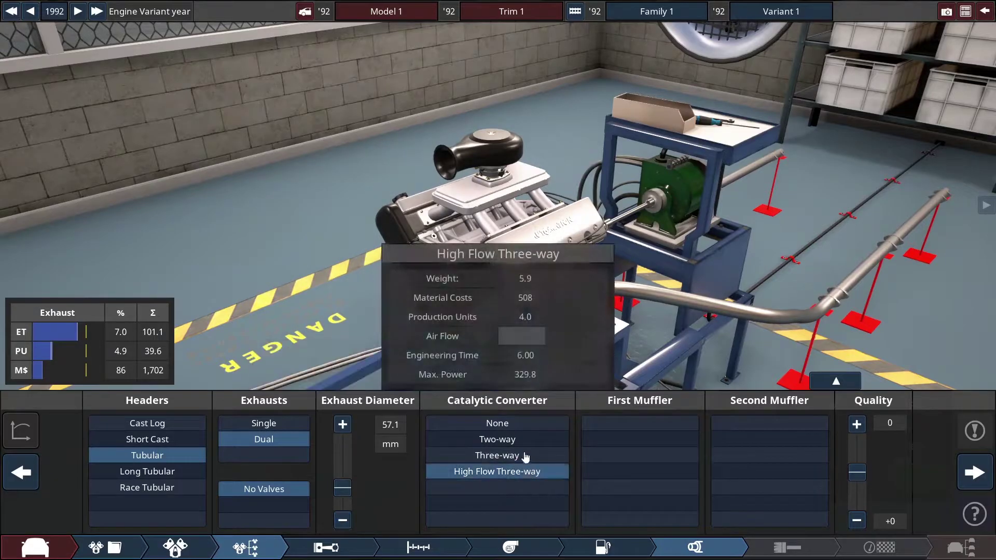
# - Fit a High Flow Three-way catalytic converter and Straight Through types for both the first and second mufflers
pyautogui.click(532, 482)
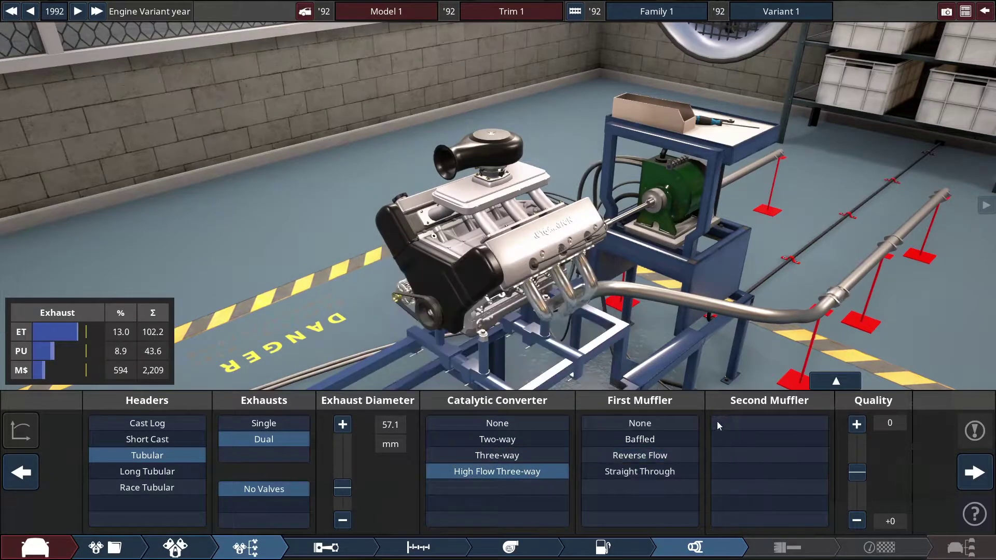
pyautogui.click(672, 473)
pyautogui.click(789, 476)
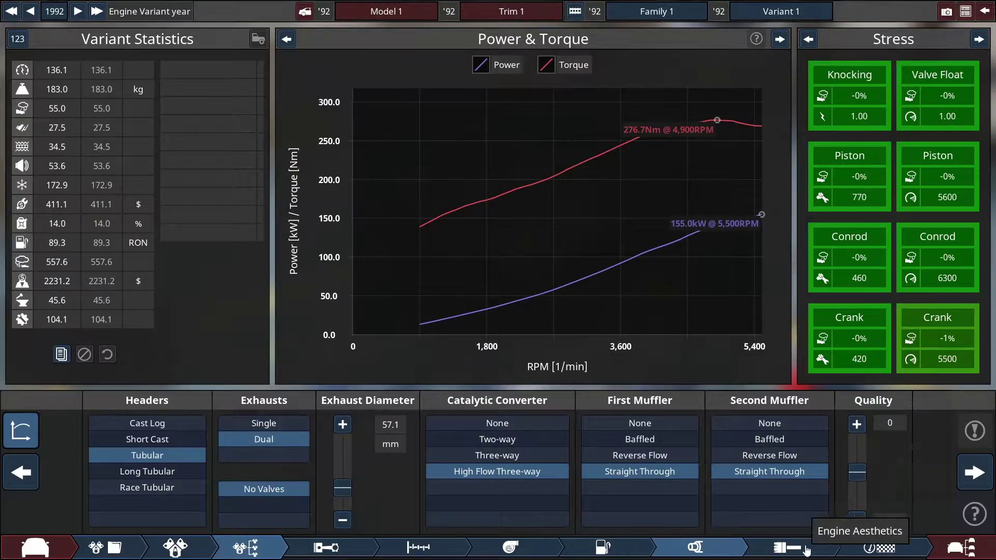
# - Set the engine's RPM limit to 5400 in the fuel system settings
pyautogui.click(607, 548)
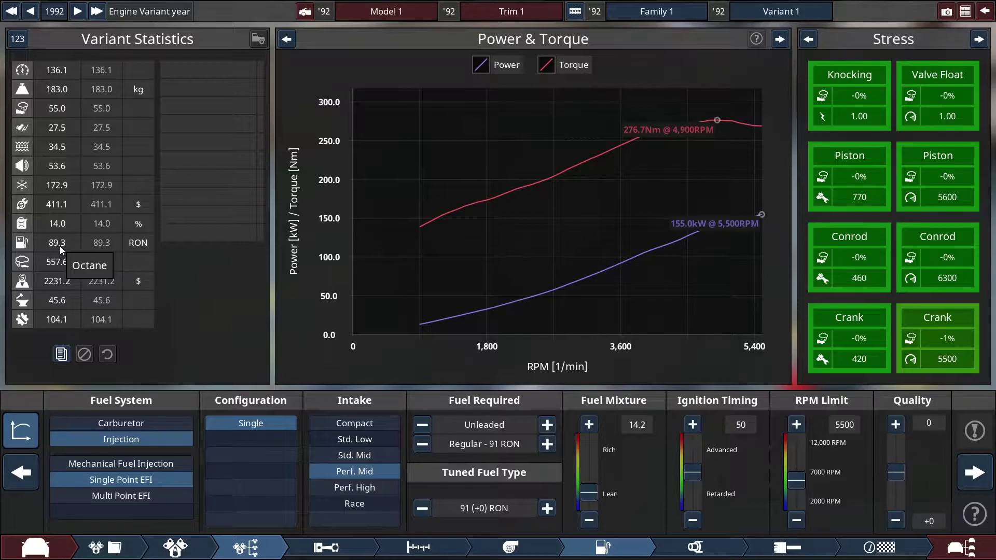
pyautogui.moveTo(803, 484)
pyautogui.moveTo(804, 483); pyautogui.dragTo(797, 442)
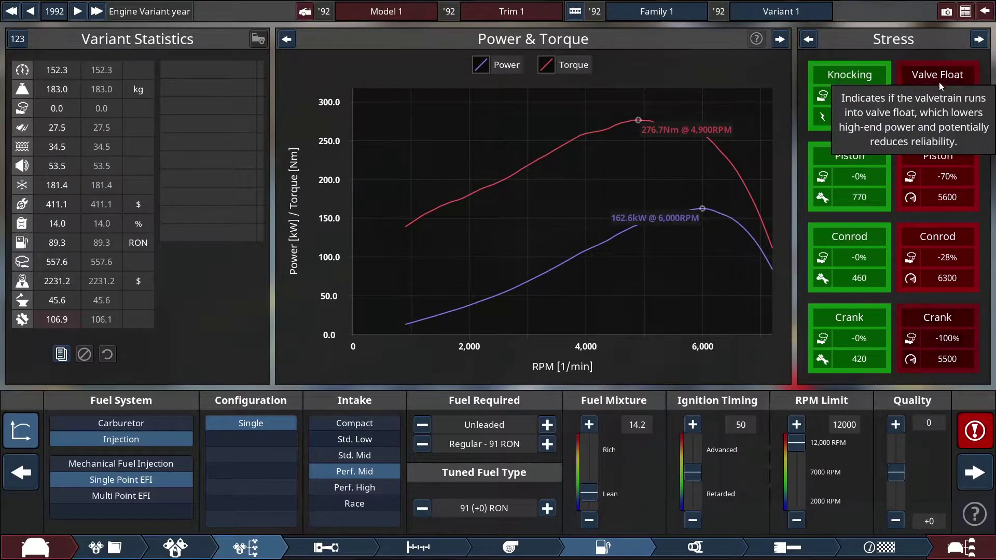
pyautogui.moveTo(799, 443); pyautogui.dragTo(803, 480)
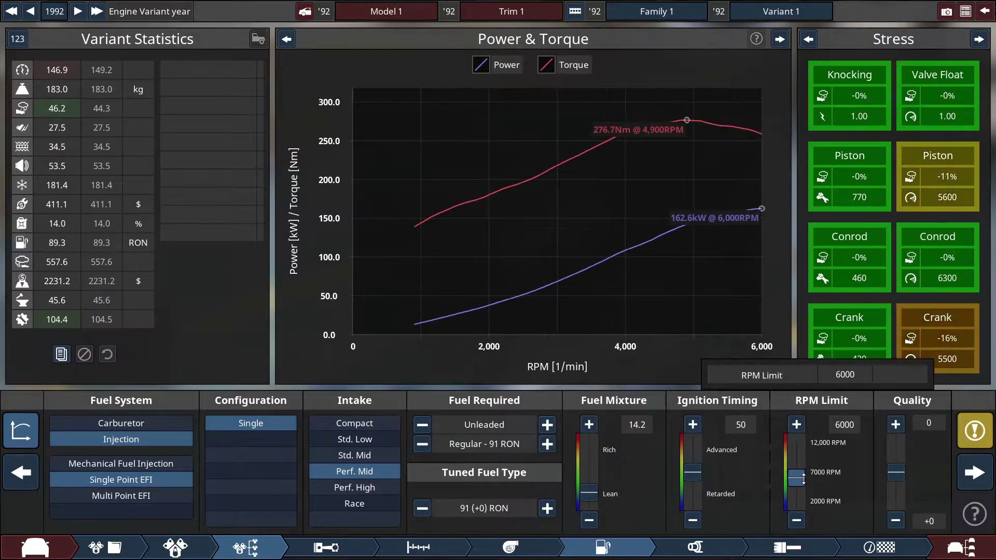
pyautogui.click(797, 521)
pyautogui.click(797, 521)
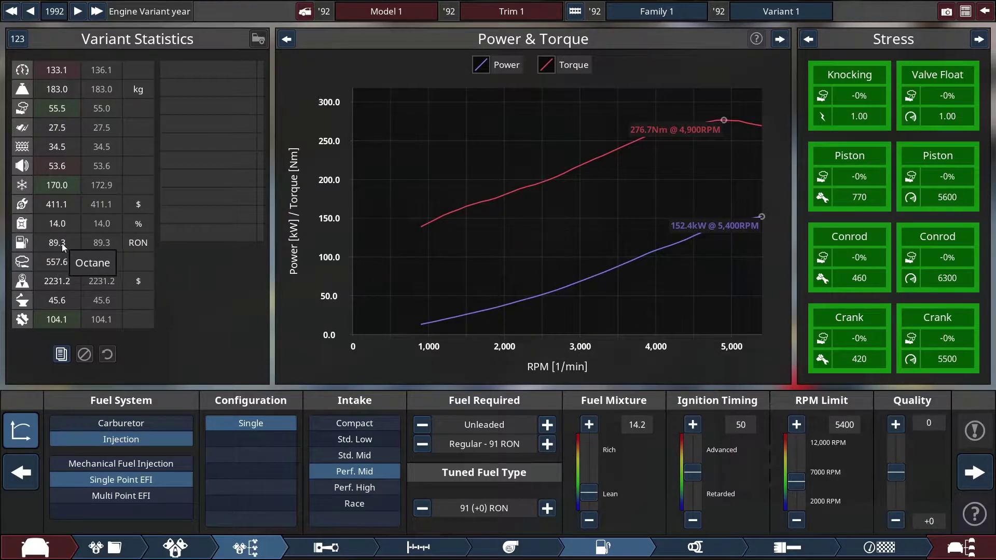
# - Raise the compression ratio in the engine's top end until the octane requirement is 90.8 RON
pyautogui.moveTo(517, 448)
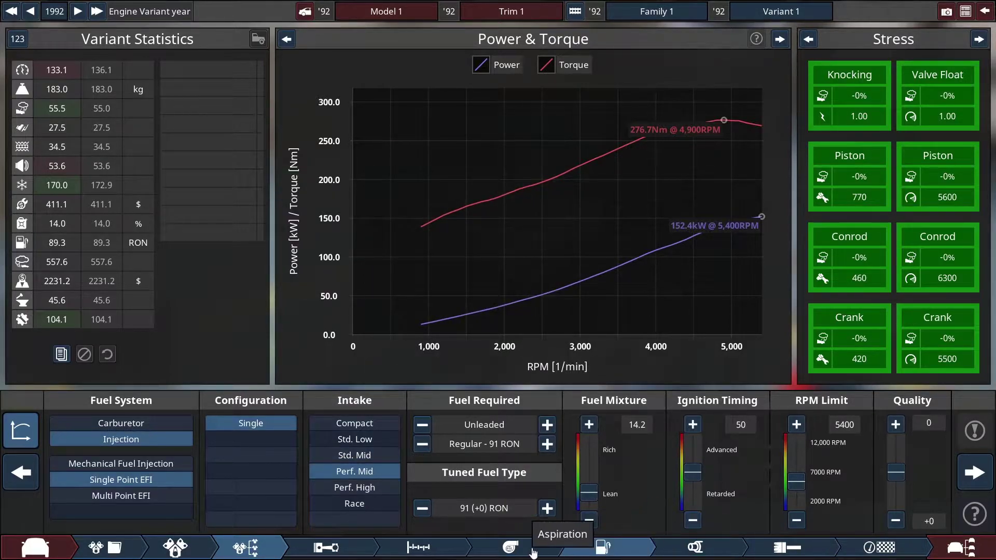
pyautogui.click(511, 547)
pyautogui.click(433, 553)
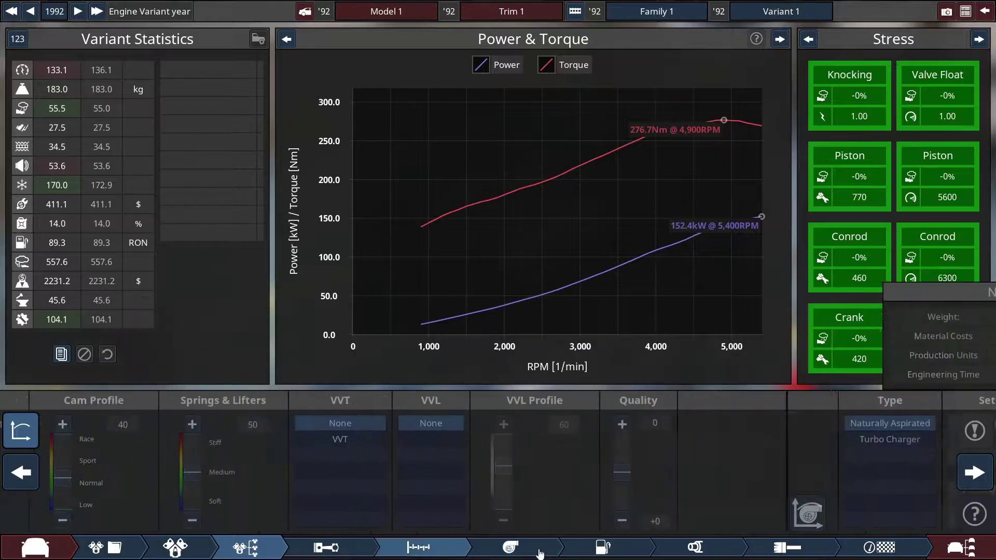
pyautogui.click(142, 425)
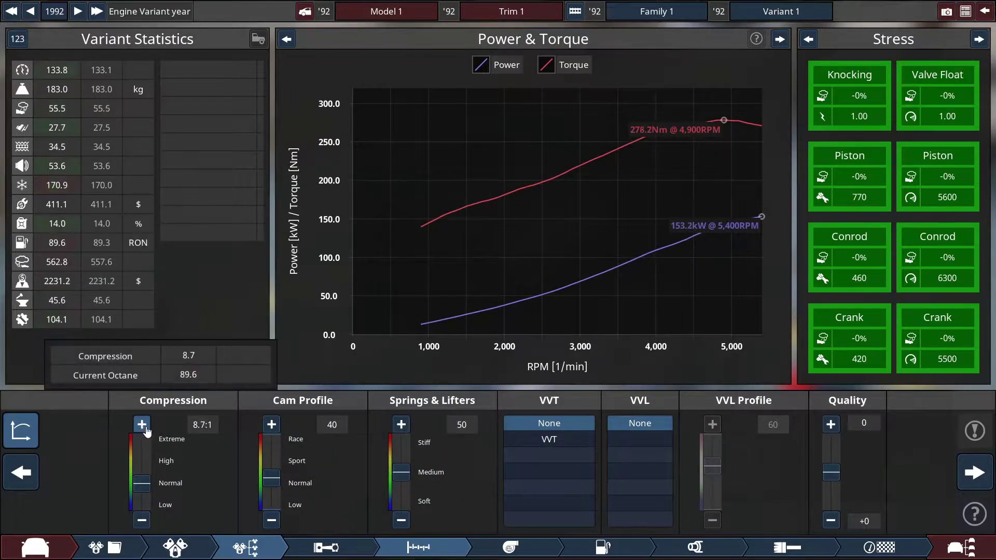
pyautogui.click(143, 425)
pyautogui.click(144, 425)
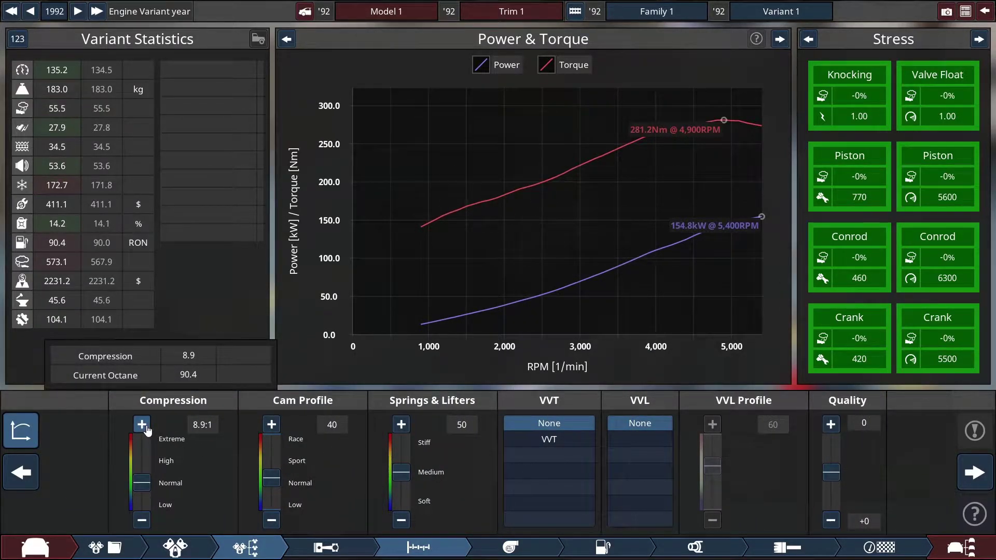
# - Skip the engine aesthetics and run a manual throttle test of the finished engine
pyautogui.click(787, 547)
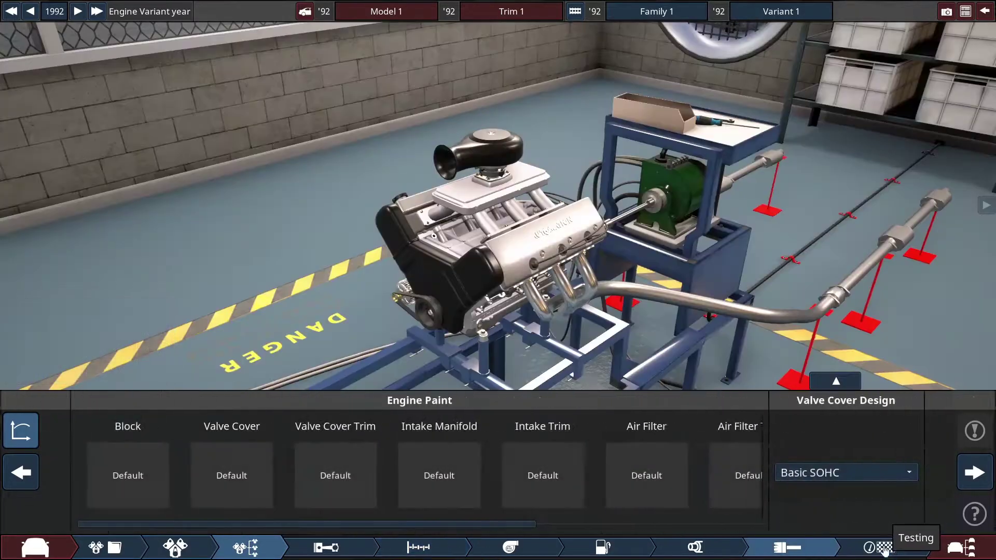
pyautogui.click(880, 547)
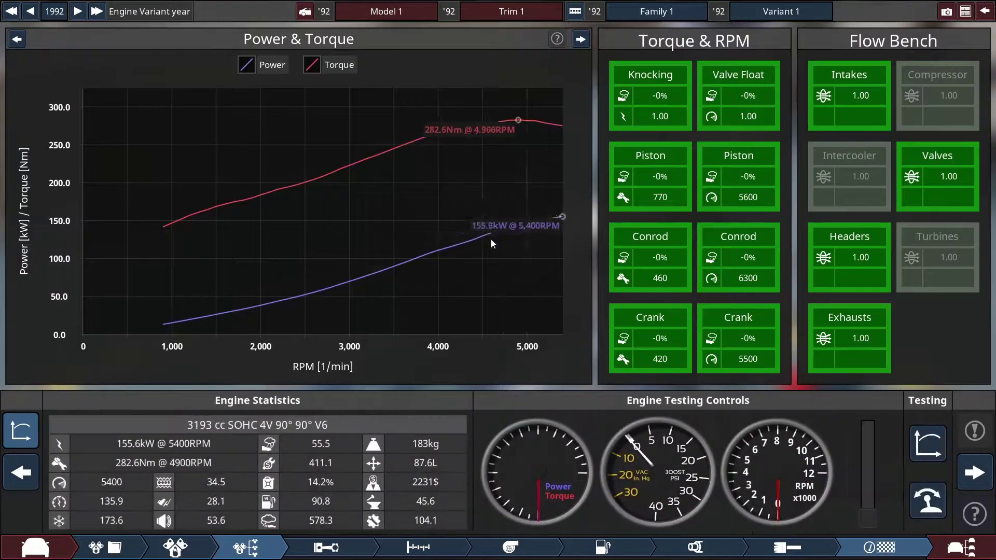
pyautogui.click(927, 501)
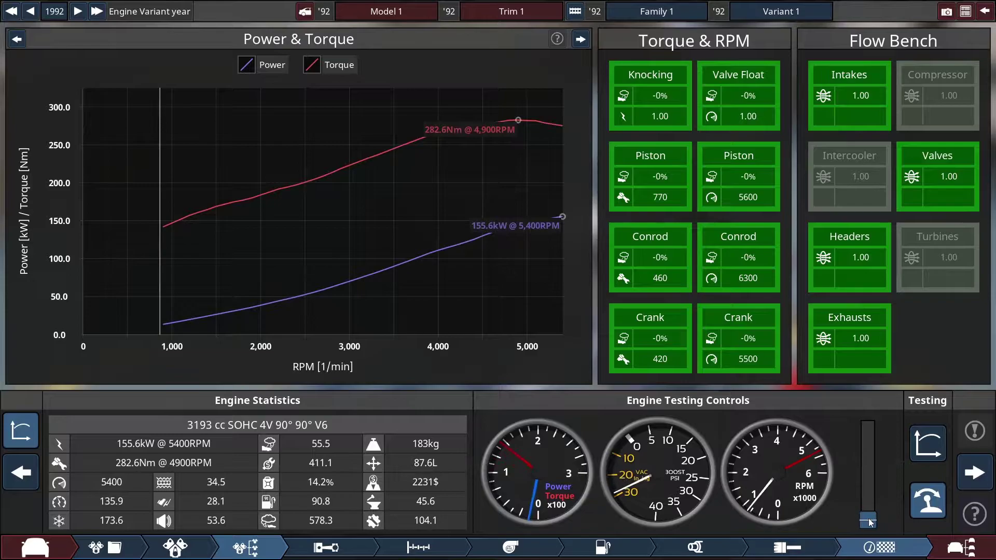
pyautogui.moveTo(871, 503); pyautogui.dragTo(874, 424)
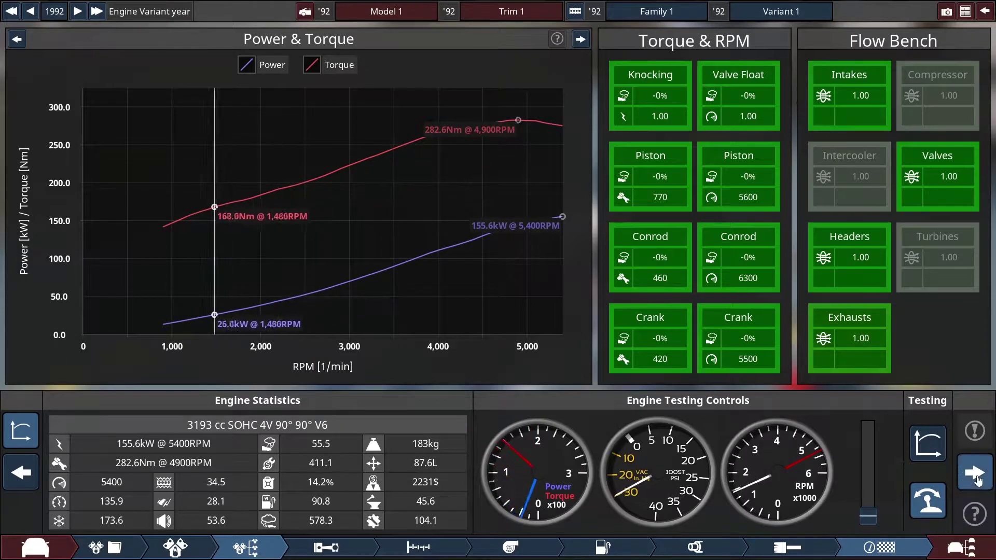
# - Continue to the car trim, choose the middle '90 2.8m body variant, and keep the default red paint
pyautogui.click(975, 473)
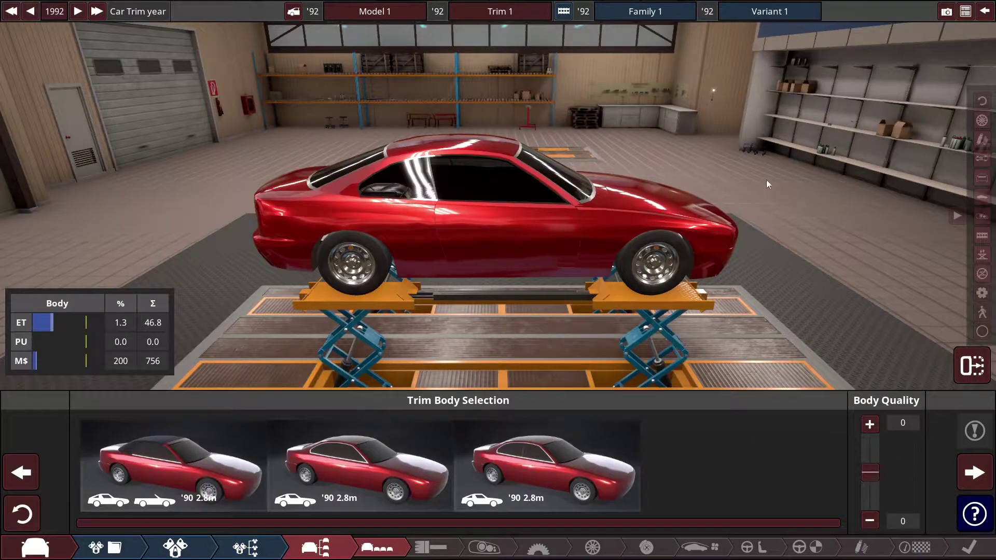
pyautogui.moveTo(767, 184); pyautogui.dragTo(646, 192)
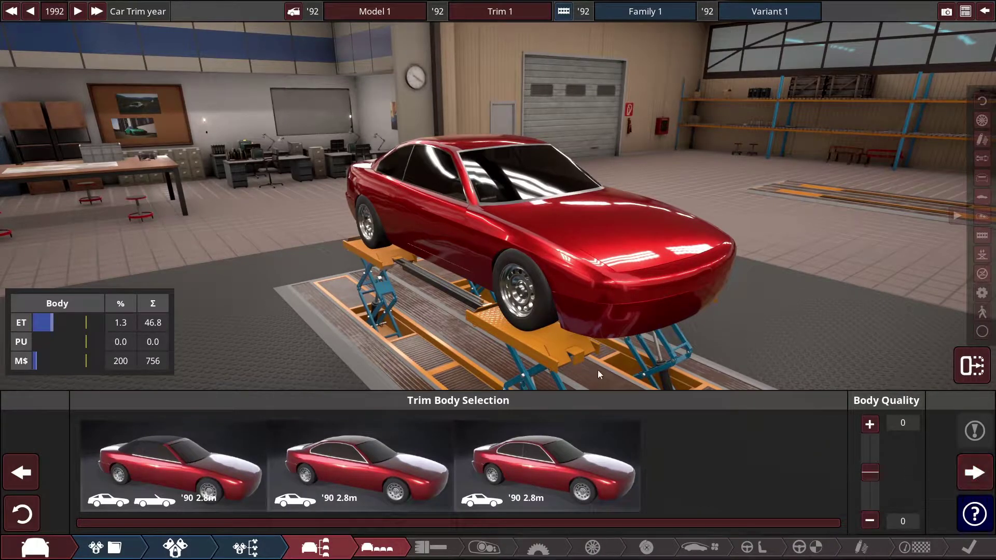
pyautogui.click(360, 477)
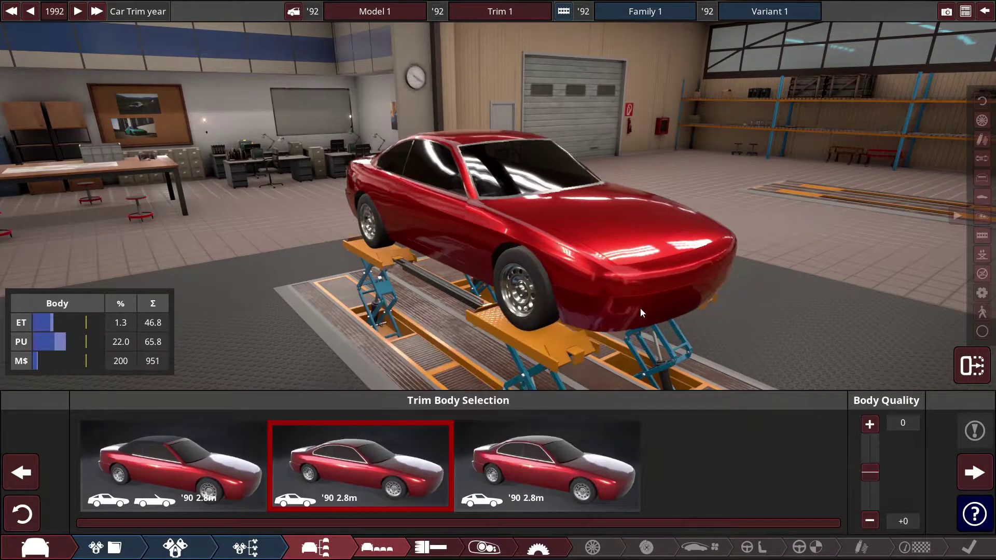
pyautogui.click(968, 480)
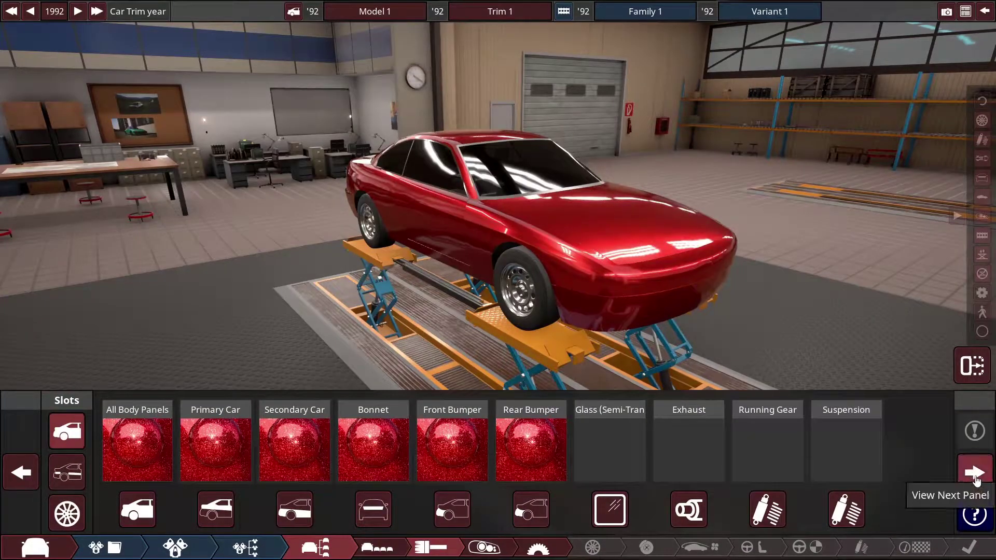
pyautogui.click(975, 473)
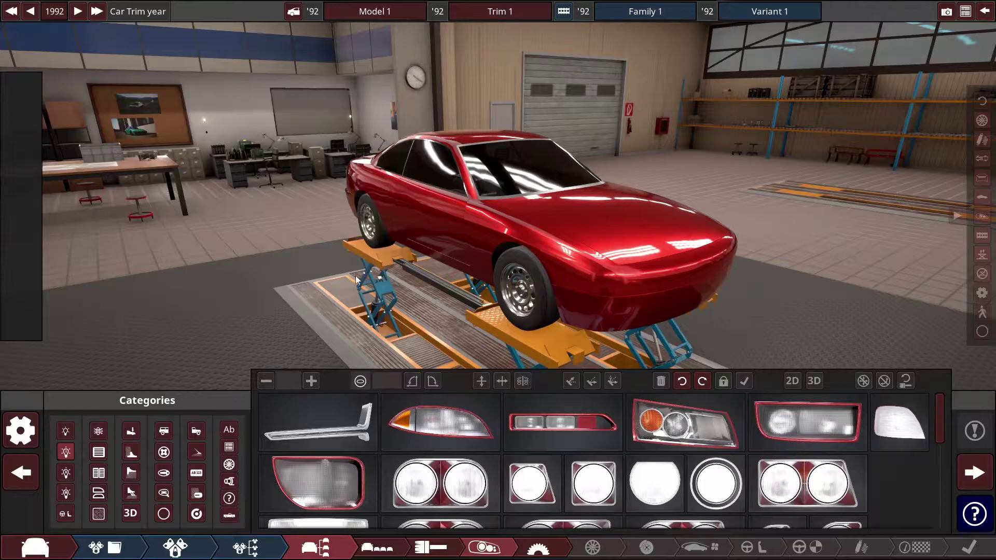
# - Place the tapered headlight with the amber corner on the car's front and move the mirrored pair to the outer corners
pyautogui.moveTo(356, 280); pyautogui.dragTo(188, 248)
pyautogui.moveTo(730, 236)
pyautogui.mouseDown()
pyautogui.moveTo(393, 279)
pyautogui.moveTo(45, 221)
pyautogui.moveTo(638, 251)
pyautogui.moveTo(668, 226)
pyautogui.moveTo(642, 244)
pyautogui.moveTo(714, 246)
pyautogui.mouseUp()
pyautogui.click(419, 481)
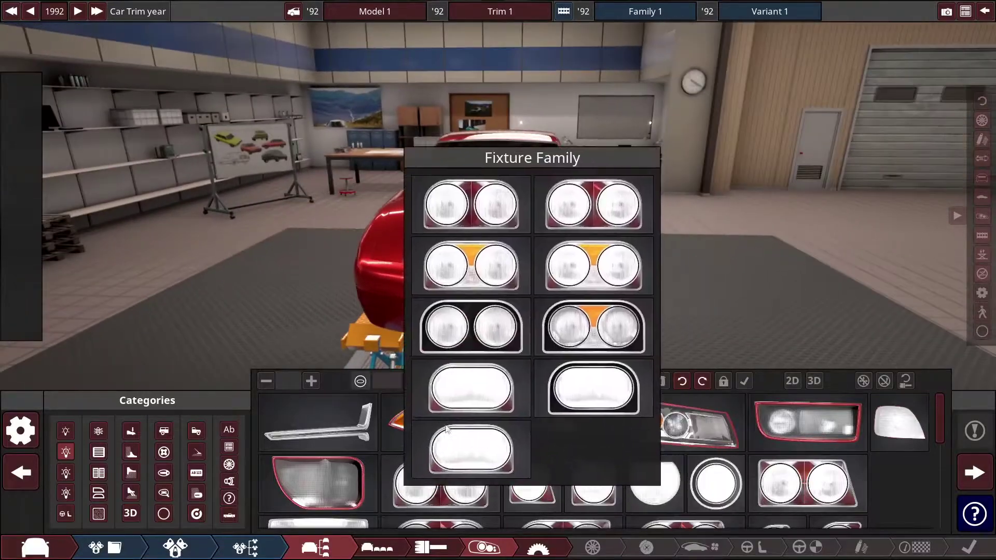
pyautogui.moveTo(705, 287); pyautogui.dragTo(761, 271)
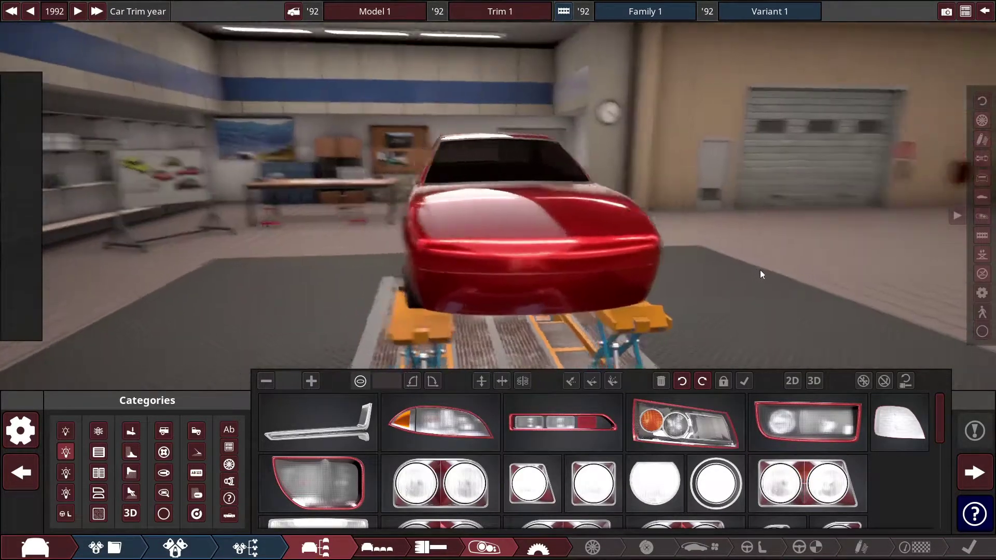
pyautogui.moveTo(445, 421); pyautogui.dragTo(530, 269)
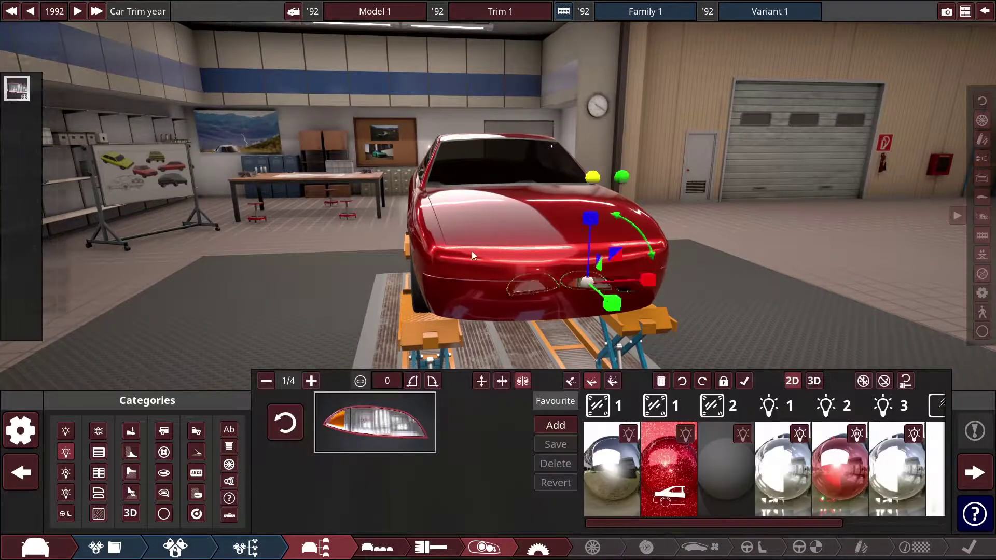
pyautogui.click(472, 255)
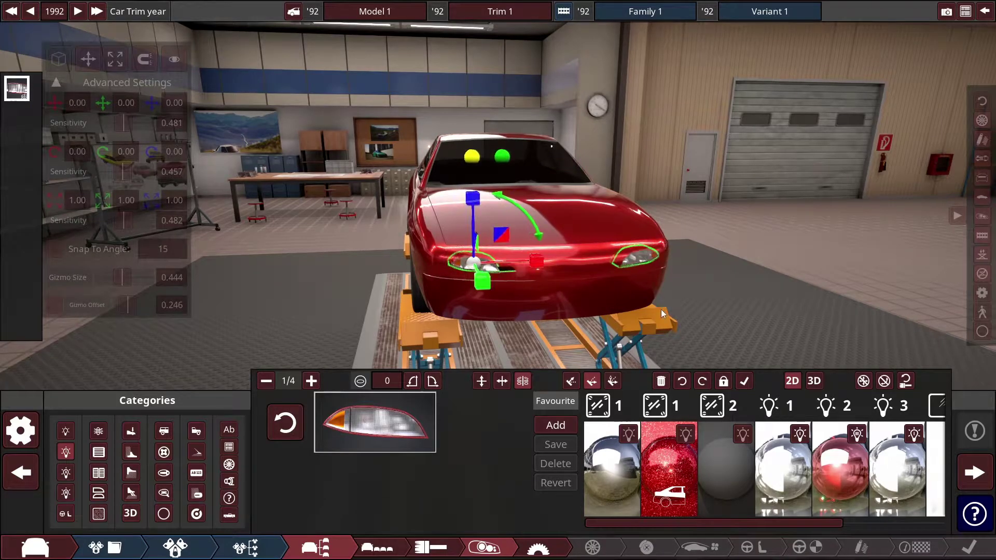
# - Fine-tune the headlight pair's position at the front corners and rotate it to -1.082 degrees
pyautogui.moveTo(661, 309); pyautogui.dragTo(621, 294)
pyautogui.click(423, 239)
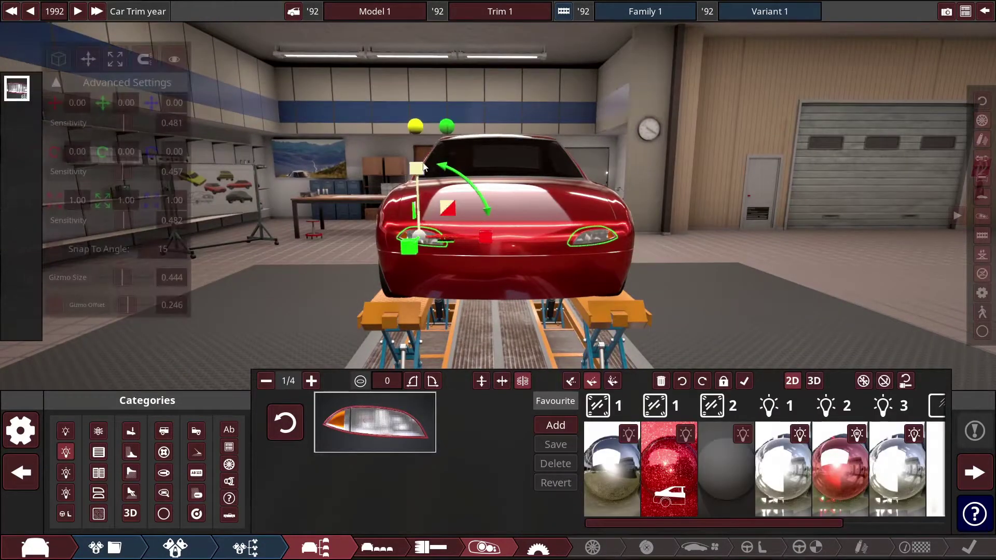
pyautogui.moveTo(445, 171)
pyautogui.mouseDown()
pyautogui.moveTo(485, 190)
pyautogui.moveTo(463, 148)
pyautogui.moveTo(440, 172)
pyautogui.mouseUp()
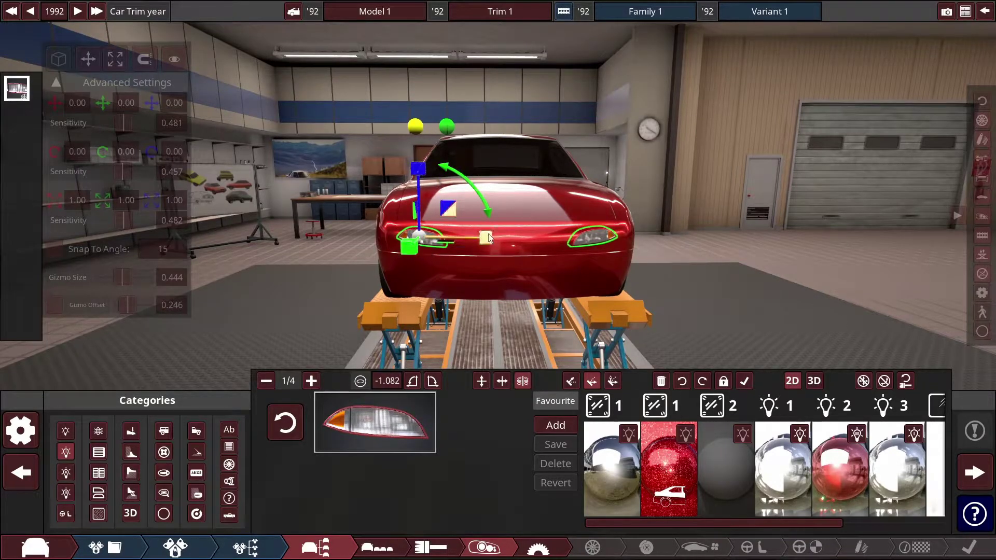
pyautogui.moveTo(746, 192); pyautogui.dragTo(239, 237)
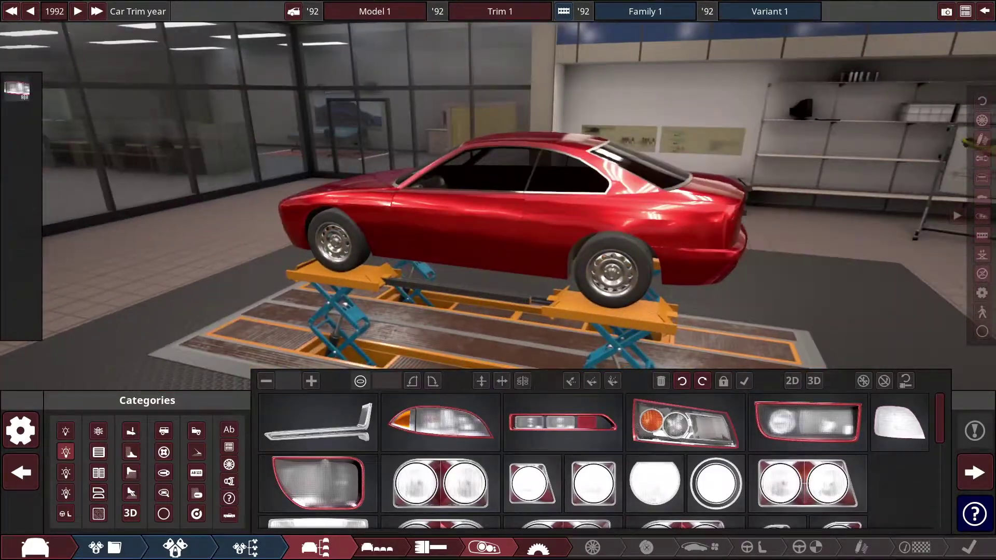
# - Set up the drivetrain as longitudinal RWD with a 5-speed manual gearbox, 248.3 km/h gearing top speed and an open differential
pyautogui.click(548, 552)
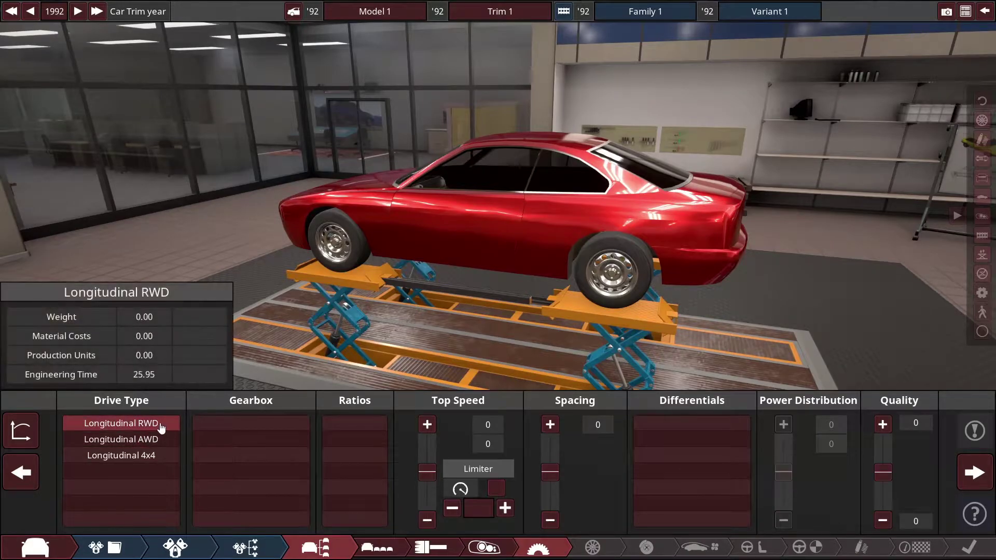
pyautogui.click(161, 424)
pyautogui.click(256, 456)
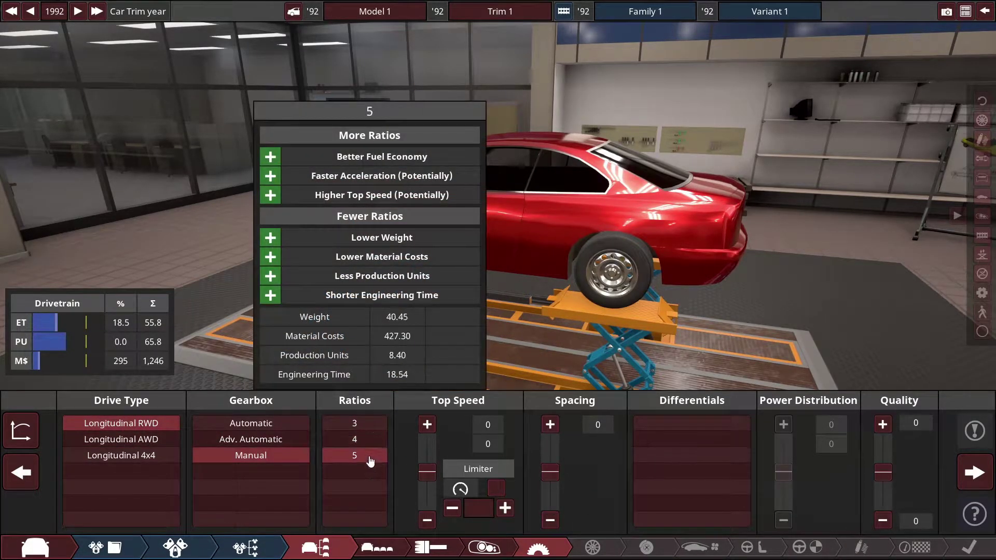
pyautogui.click(369, 457)
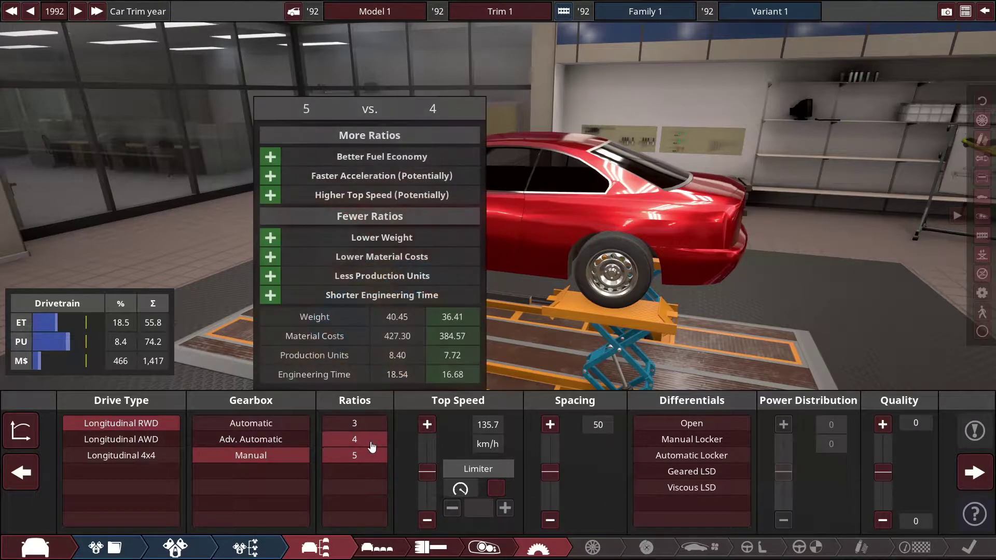
pyautogui.click(372, 446)
pyautogui.moveTo(427, 472); pyautogui.dragTo(428, 464)
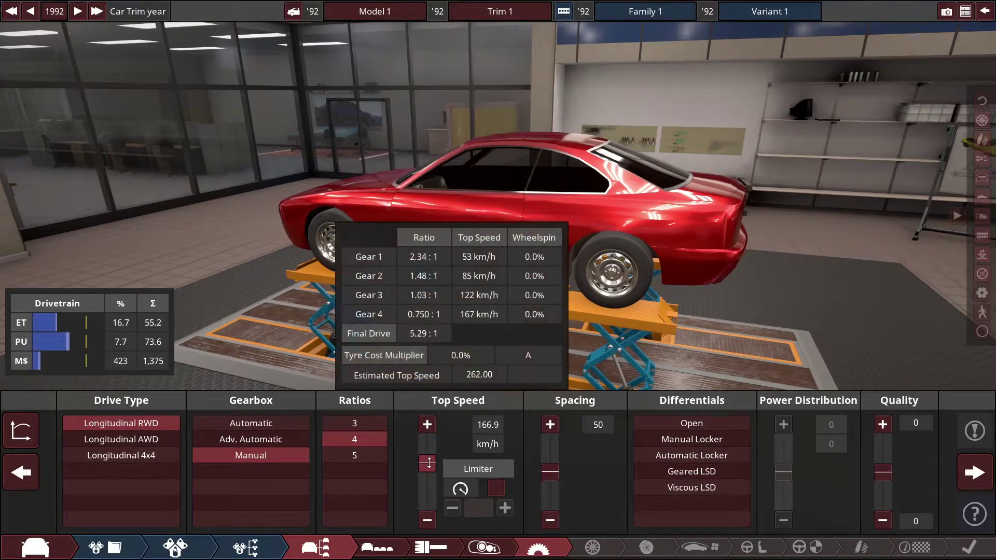
pyautogui.click(354, 456)
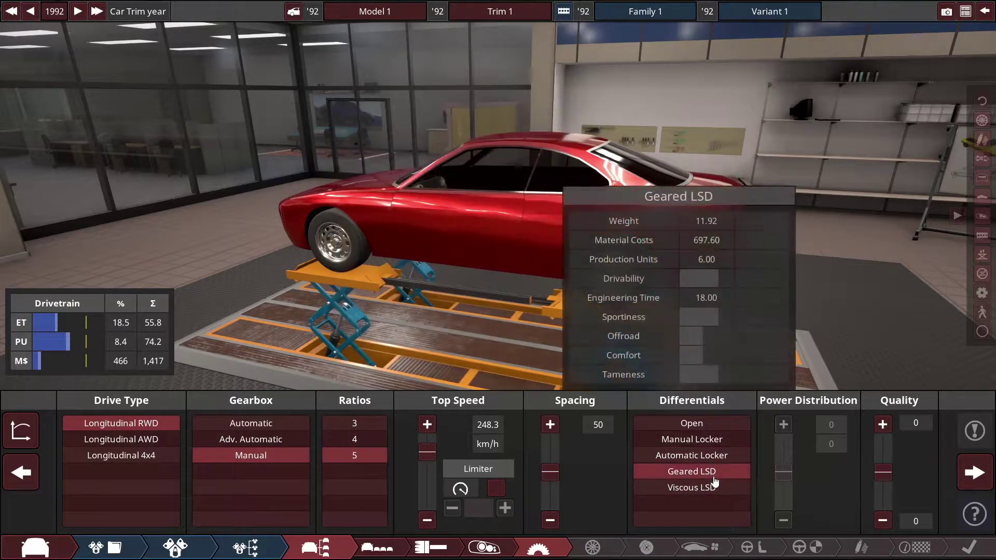
pyautogui.click(723, 429)
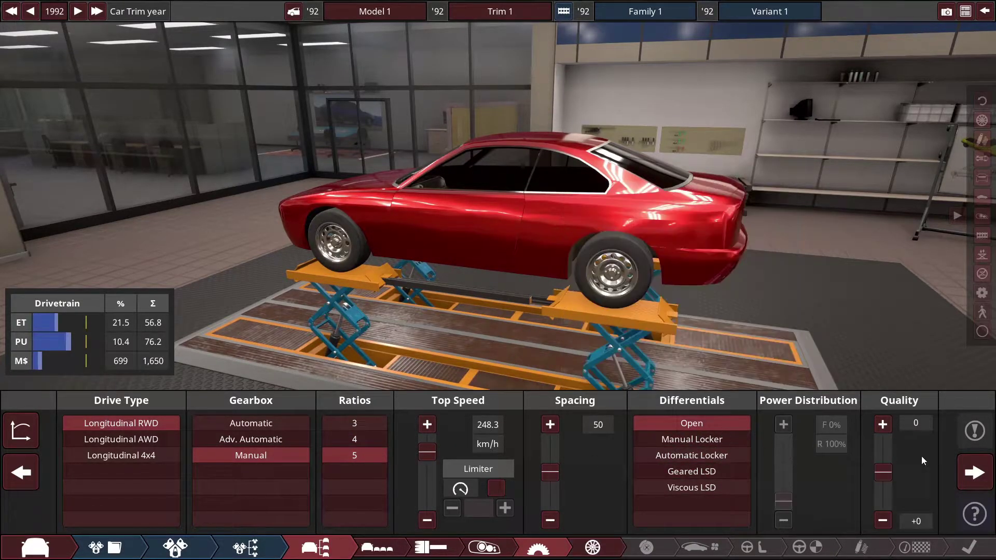
# - Fit radial medium compound tyres, widen the rear tyres to 240, and keep the steel rims
pyautogui.click(975, 473)
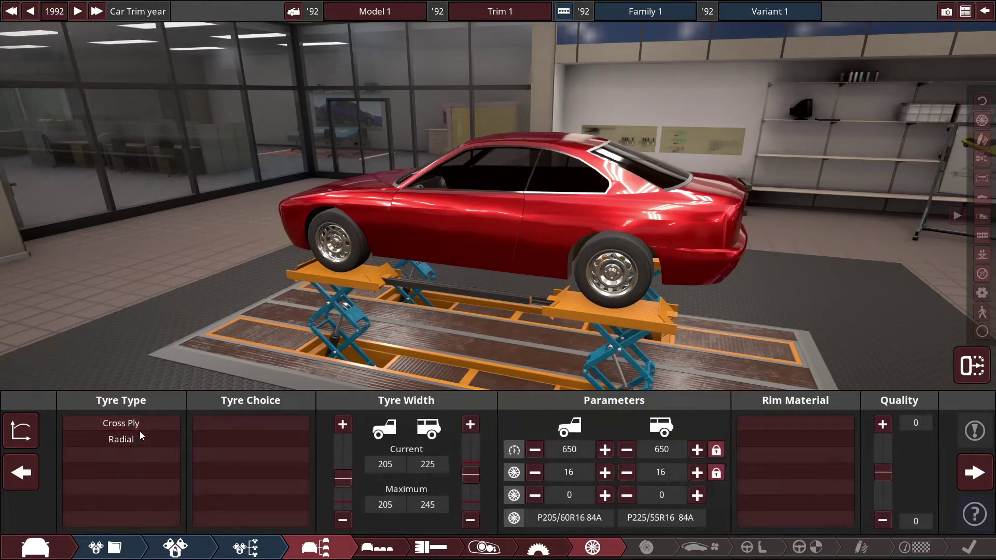
pyautogui.click(140, 436)
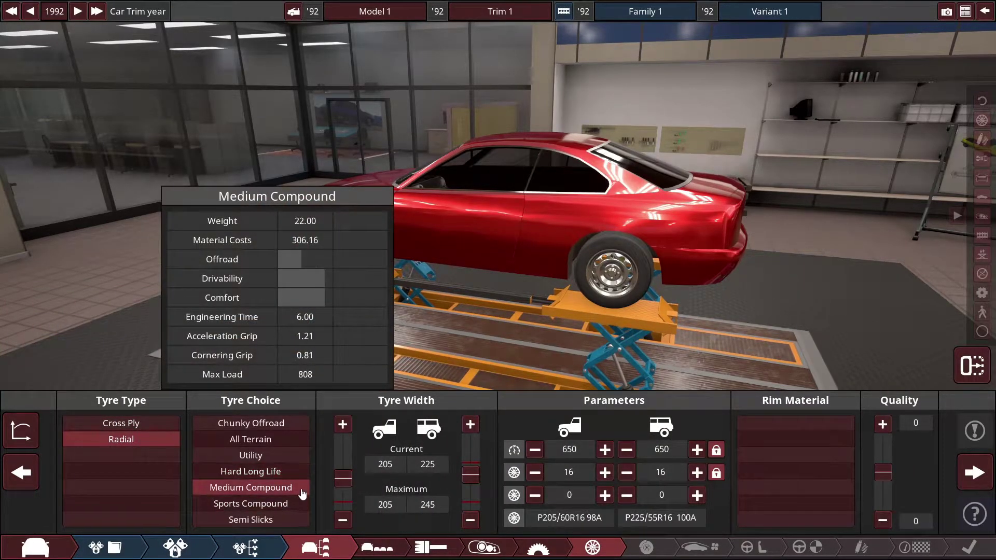
pyautogui.click(303, 493)
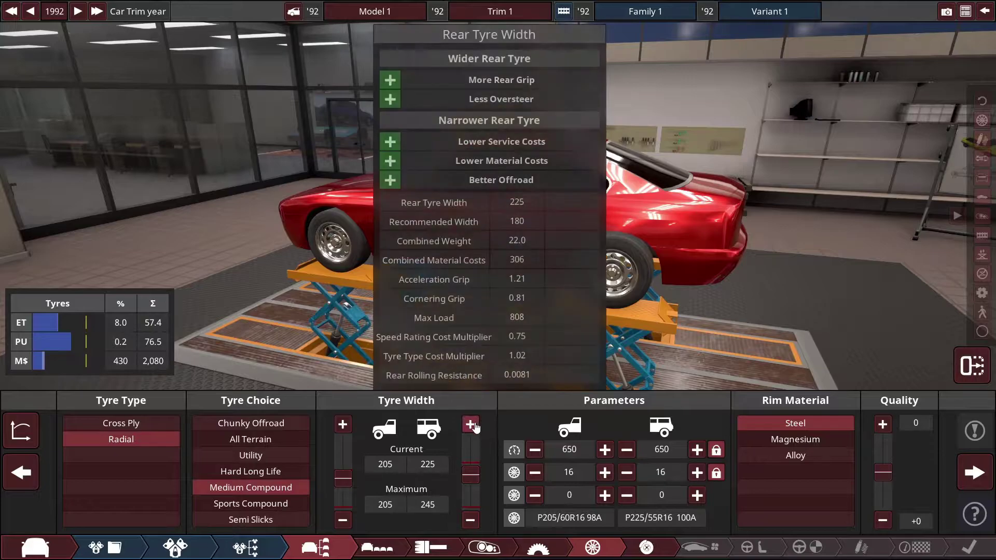
pyautogui.click(477, 427)
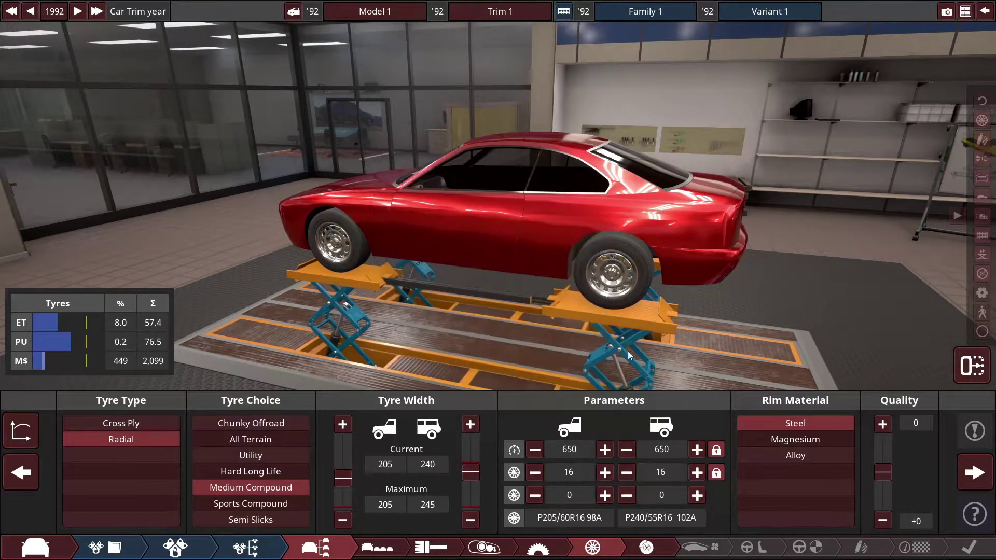
pyautogui.moveTo(628, 351); pyautogui.dragTo(540, 358)
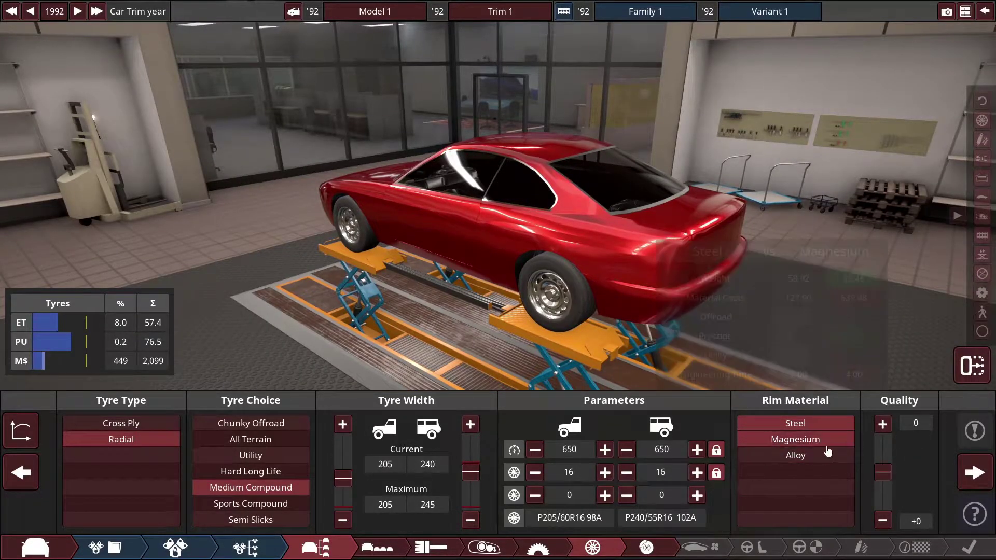
# - Fit two-piston solid disc brakes at both the front and the rear, keeping the default sizes
pyautogui.click(976, 472)
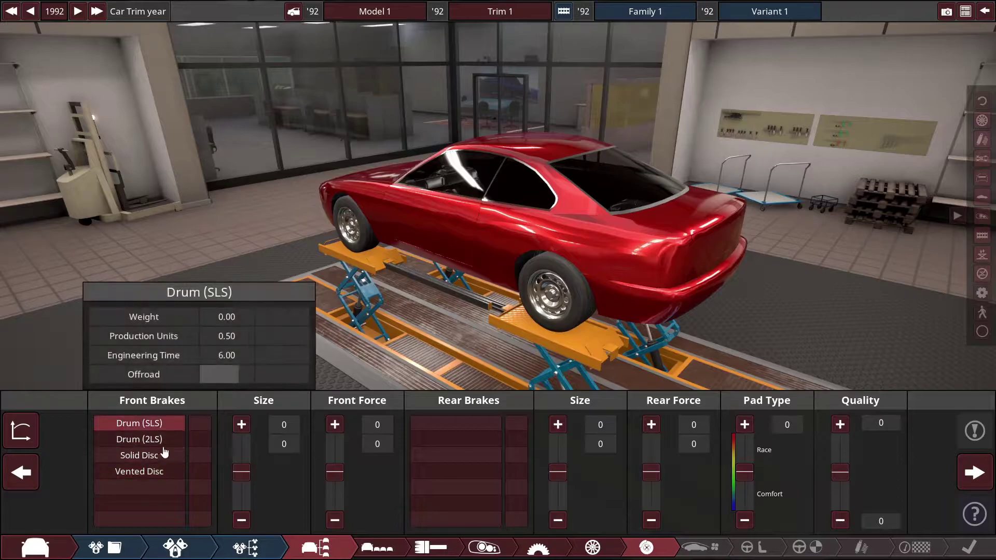
pyautogui.click(158, 456)
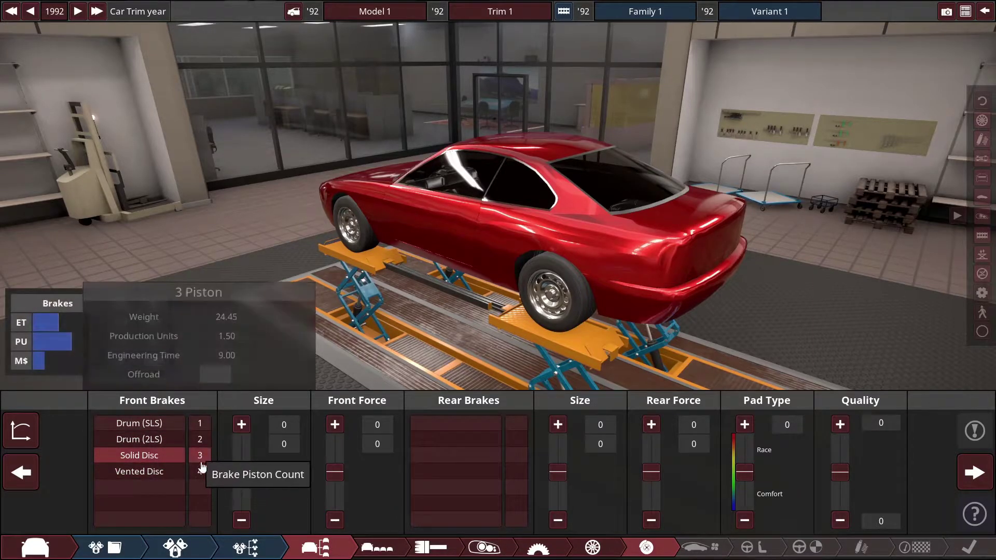
pyautogui.click(199, 440)
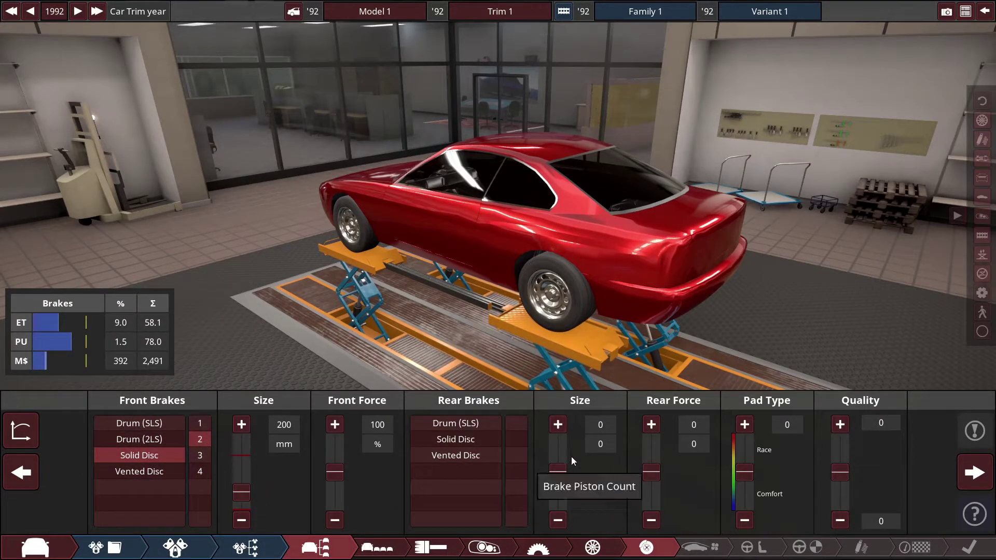
pyautogui.click(446, 440)
pyautogui.click(527, 456)
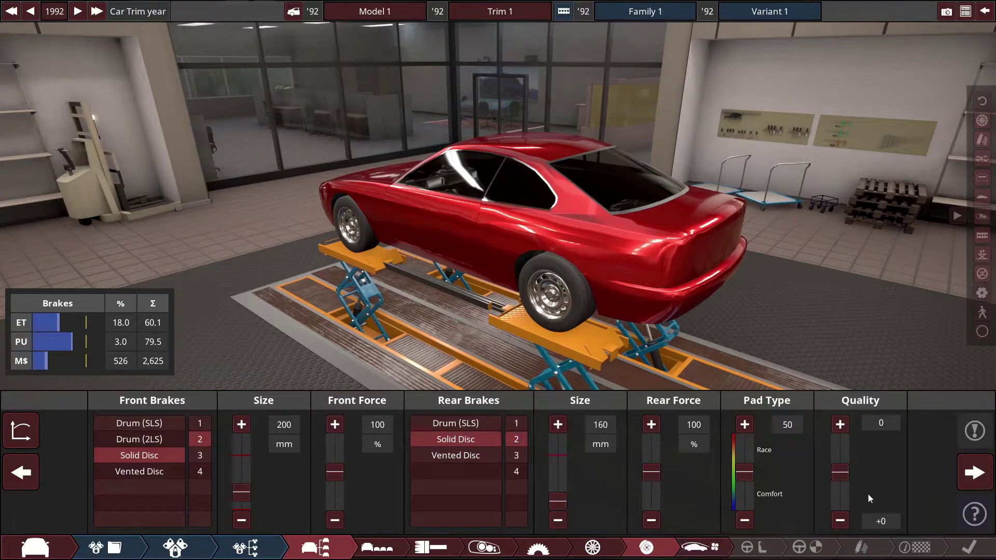
# - Leave the aerodynamics at their defaults and choose a Standard interior with Luxury CD entertainment
pyautogui.click(974, 471)
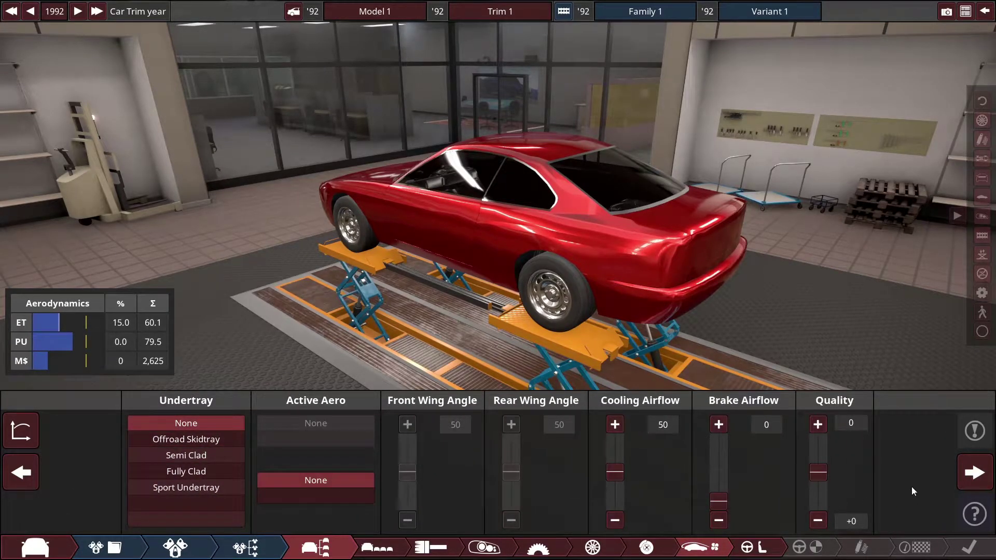
pyautogui.click(975, 472)
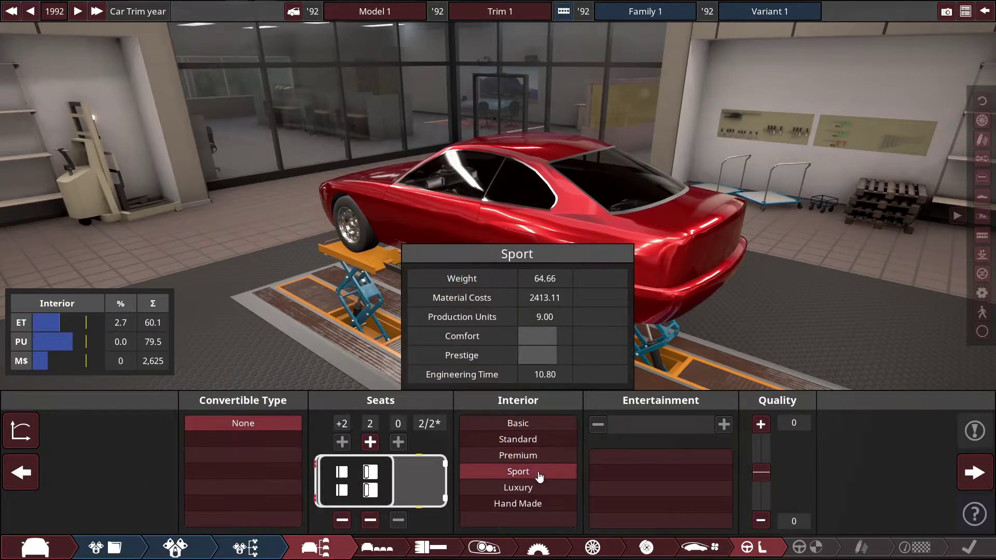
pyautogui.click(539, 440)
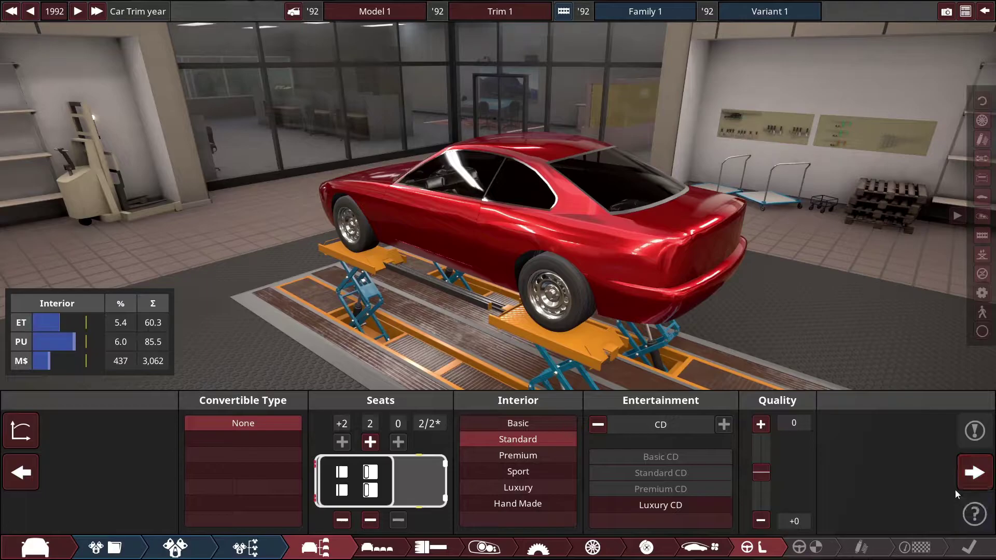
pyautogui.click(709, 507)
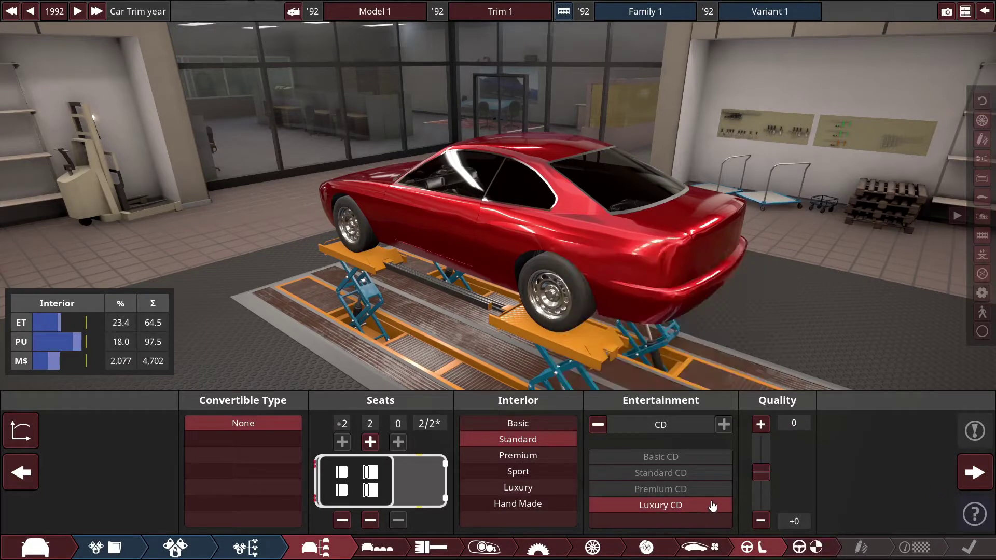
# - Choose hydraulic power steering, ABS and Advanced 90s safety for the driver aids
pyautogui.click(809, 548)
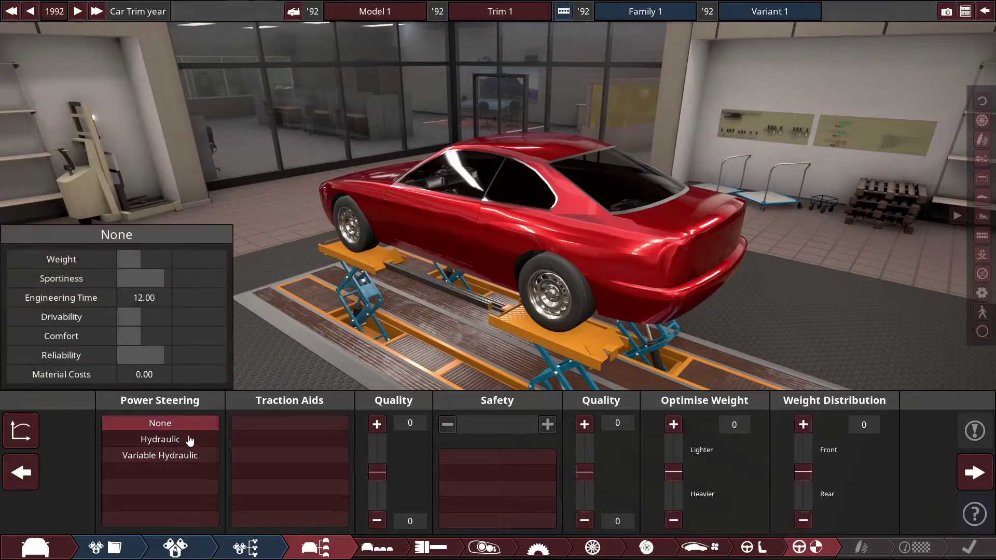
pyautogui.click(189, 440)
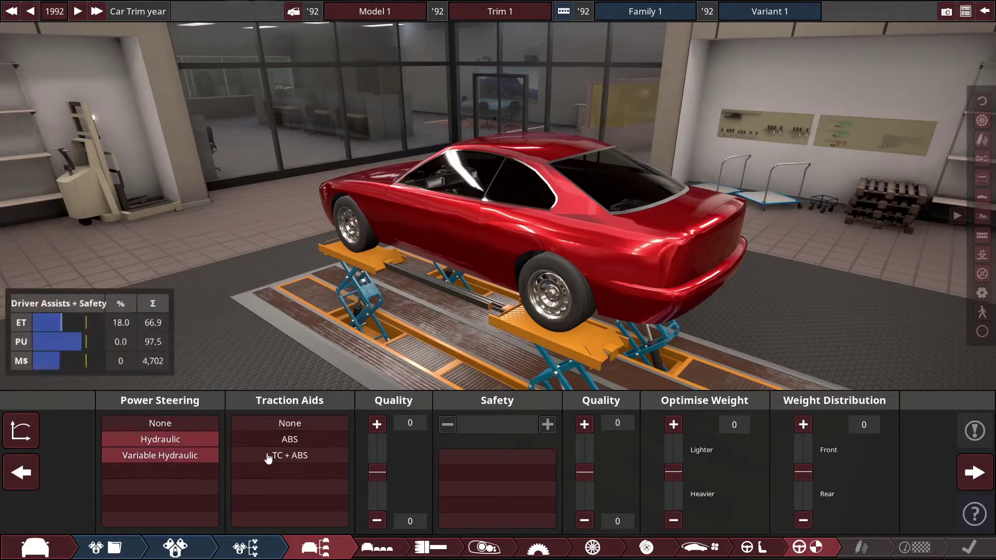
pyautogui.click(301, 440)
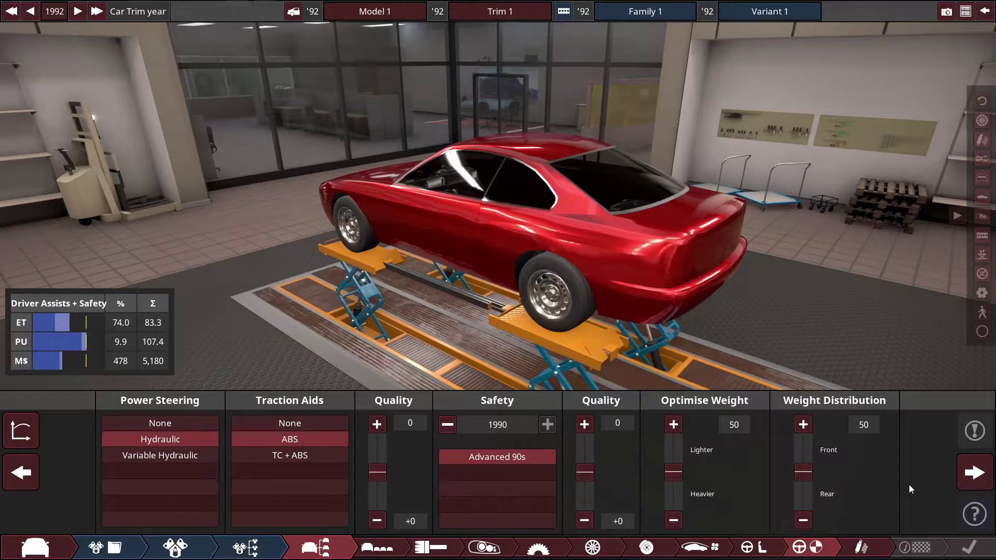
# - Equip the suspension with standard springs, gas mono-tube dampers and passive sway bars
pyautogui.click(976, 472)
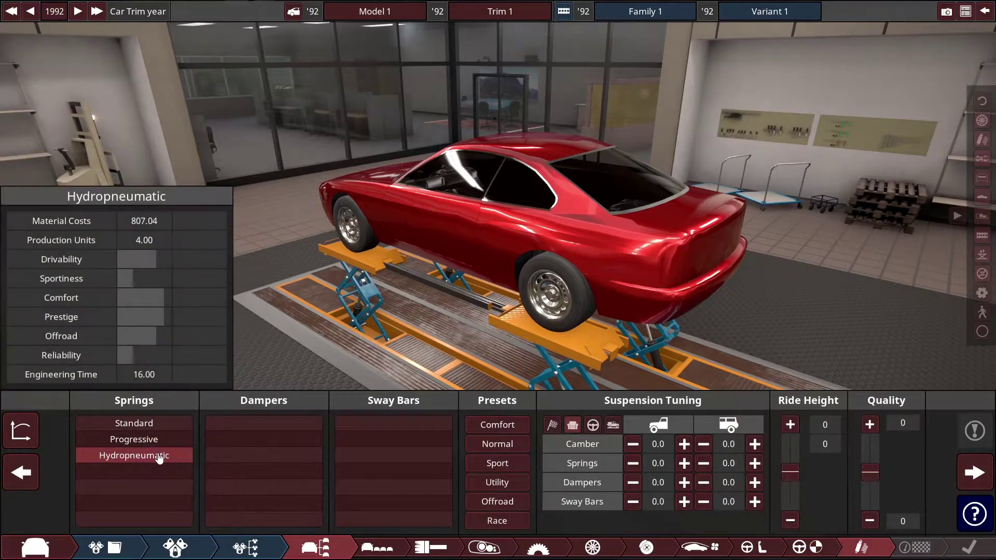
pyautogui.click(161, 424)
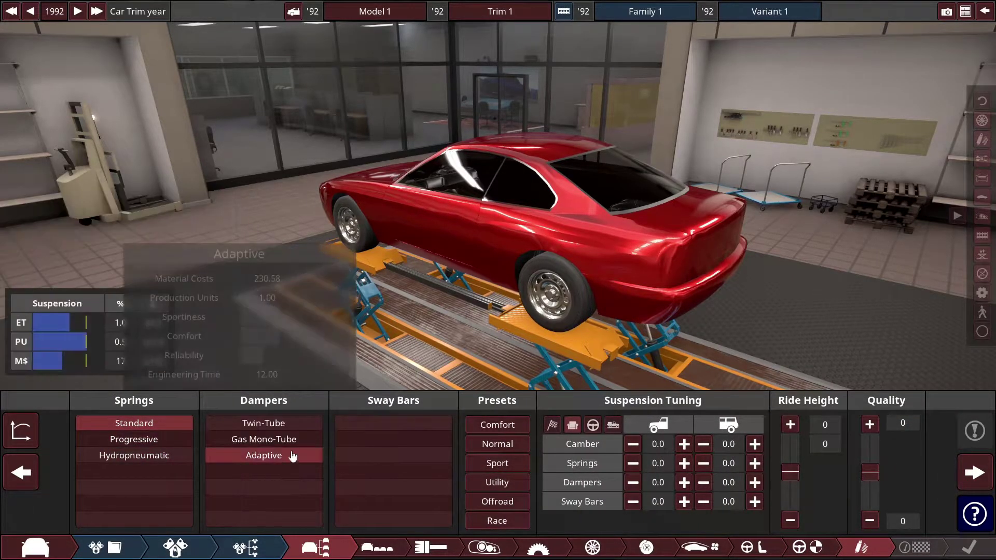
pyautogui.click(280, 440)
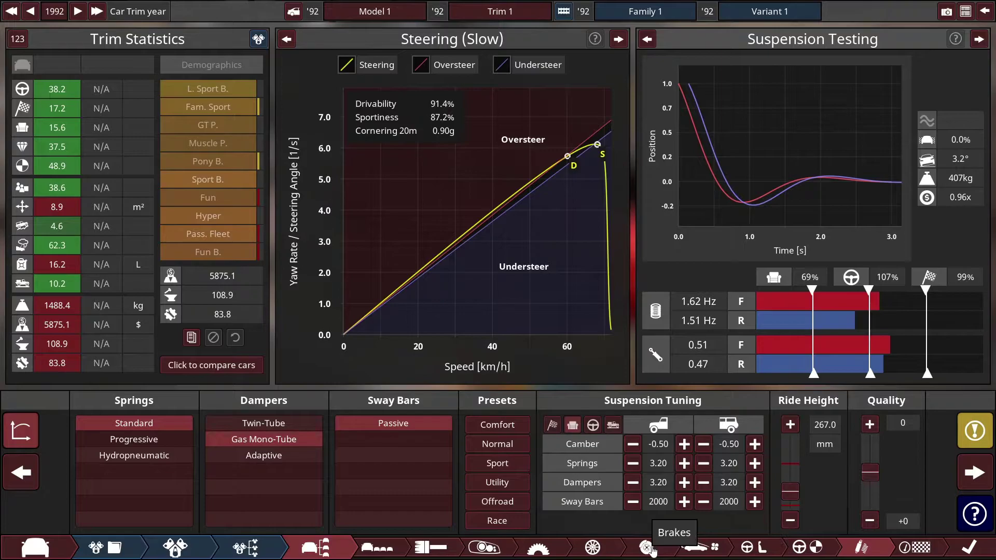
# - Review the gearing graphs and the design summary, and inspect the car from the rear and the front
pyautogui.click(593, 548)
pyautogui.click(538, 548)
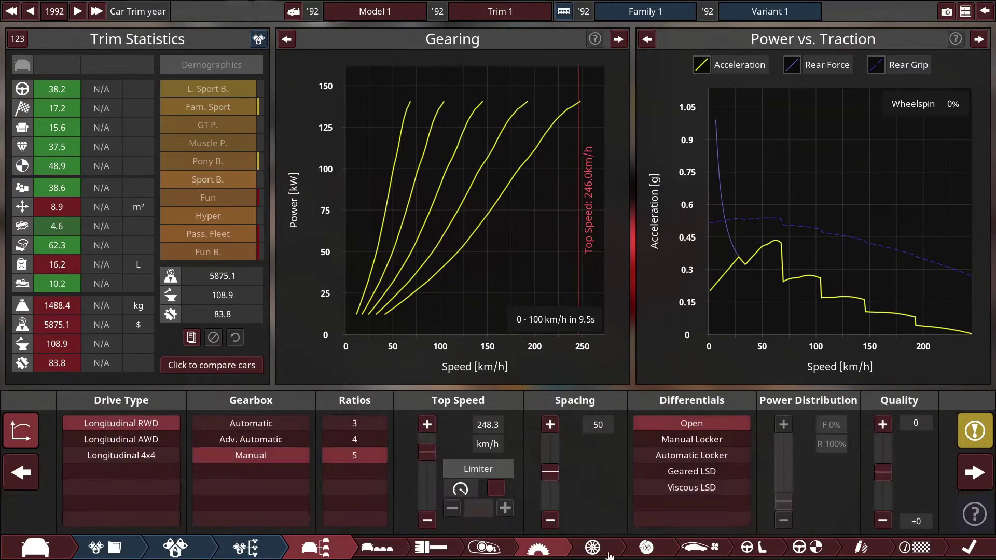
pyautogui.click(914, 548)
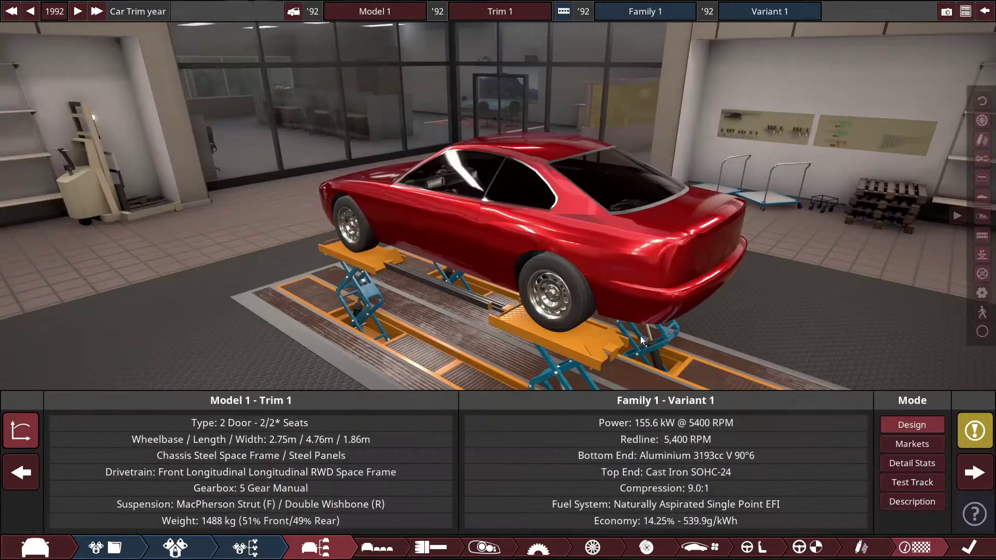
pyautogui.moveTo(804, 250); pyautogui.dragTo(343, 202)
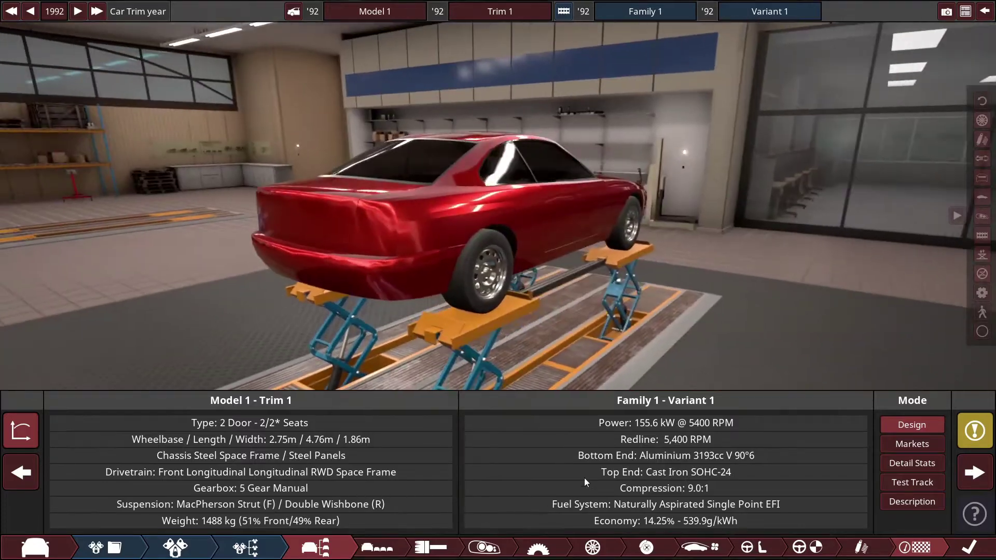
pyautogui.moveTo(675, 260); pyautogui.dragTo(299, 241)
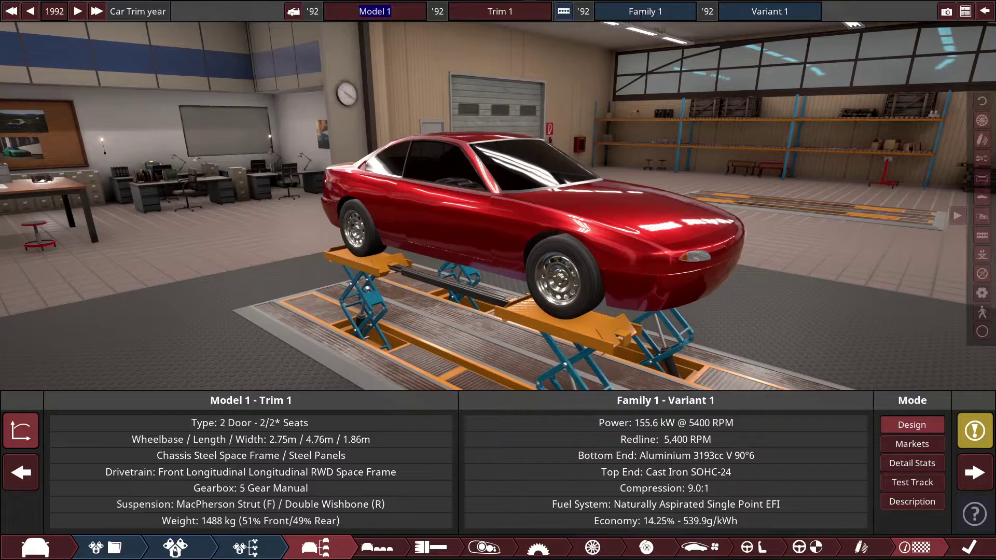
# - Rename the model, trim, engine family and engine variant to CTGTest1
pyautogui.moveTo(640, 14); pyautogui.dragTo(711, 17)
pyautogui.moveTo(780, 12); pyautogui.dragTo(768, 11)
pyautogui.click(375, 11)
pyautogui.hotkey('ctrl', 'a')
pyautogui.hotkey('ctrl', 'c')
pyautogui.press('Tab')
pyautogui.click(623, 11)
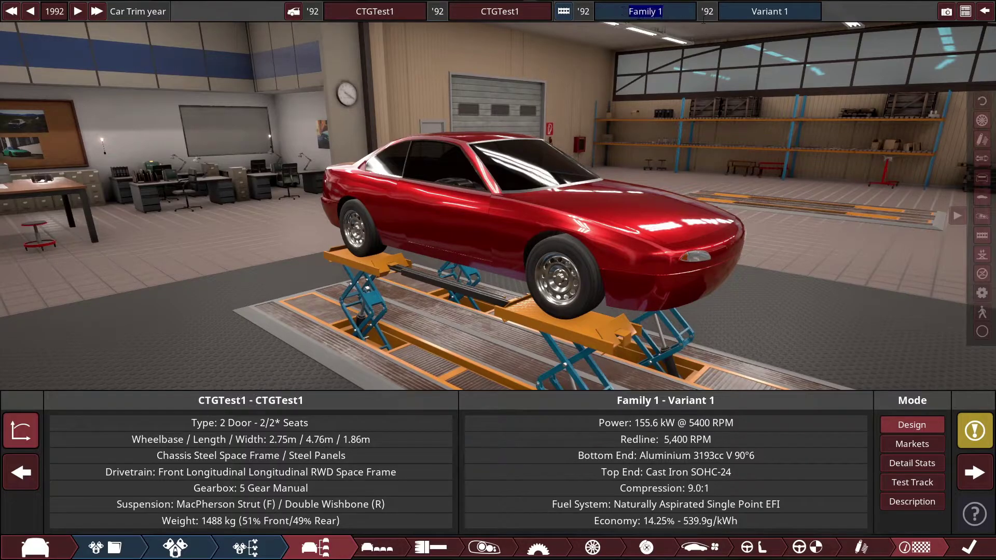
pyautogui.hotkey('ctrl', 'v')
pyautogui.click(773, 12)
pyautogui.hotkey('ctrl', 'v')
pyautogui.press('Return')
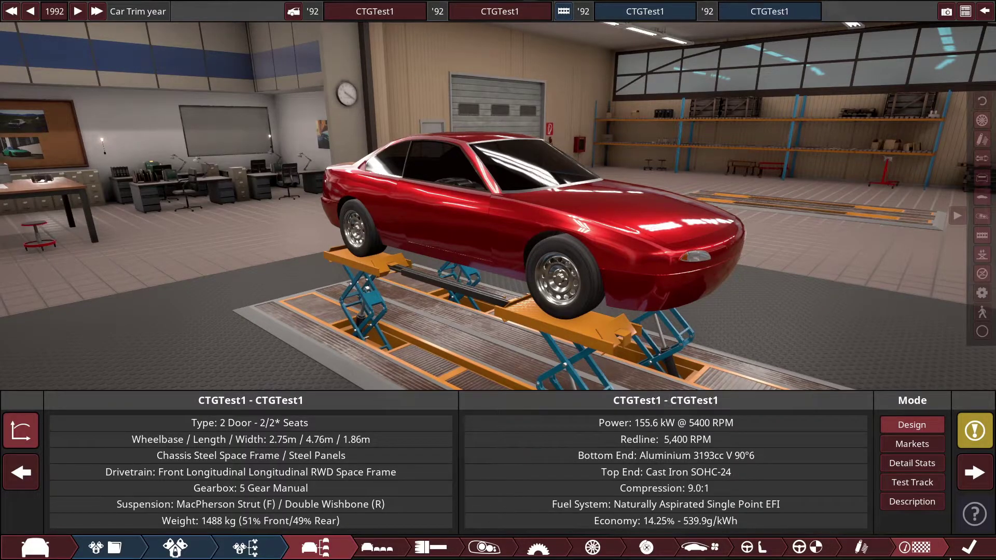
# - Accept the car exporter's licence agreement and export the car to BeamNG.drive with CTGTest1 as both car name and mod name
pyautogui.click(975, 475)
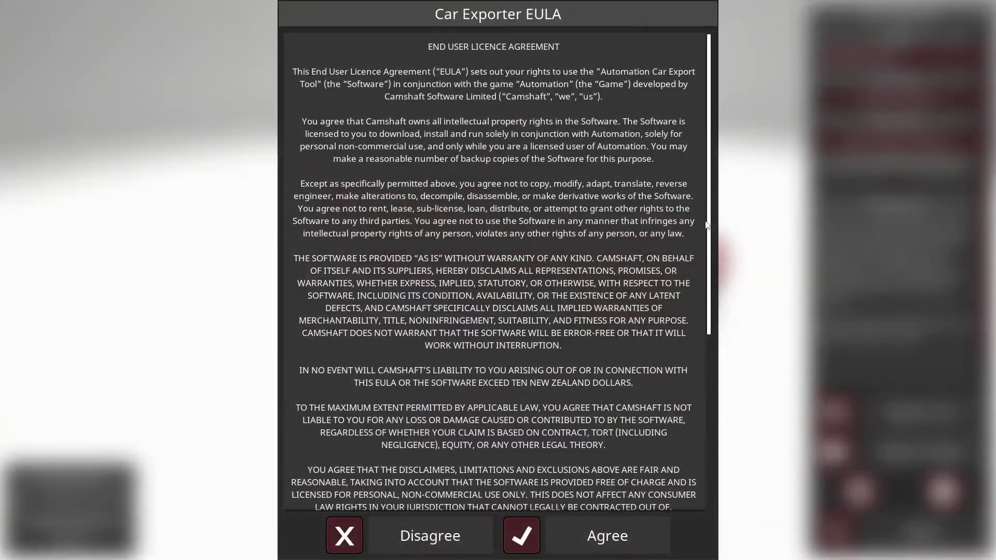
pyautogui.click(602, 539)
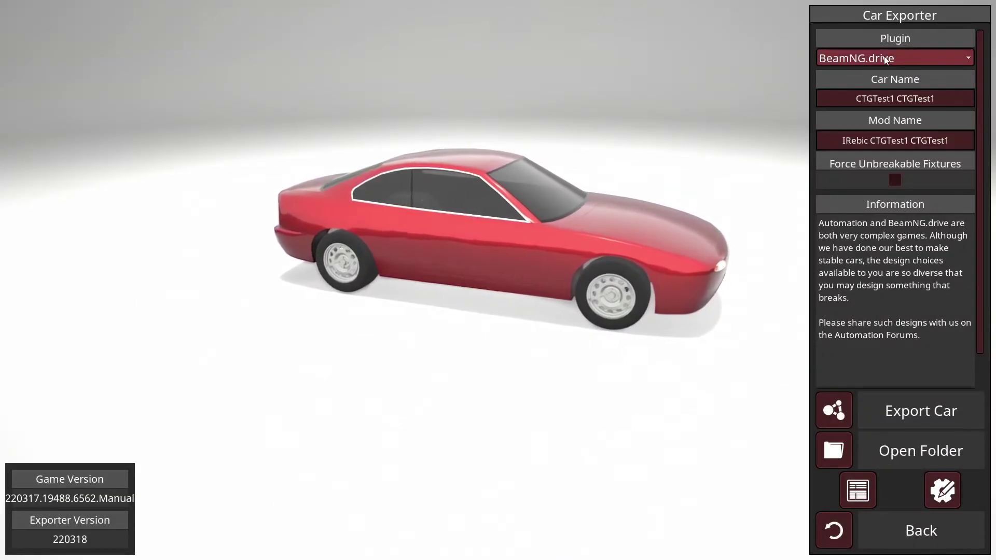
pyautogui.moveTo(940, 98); pyautogui.dragTo(759, 82)
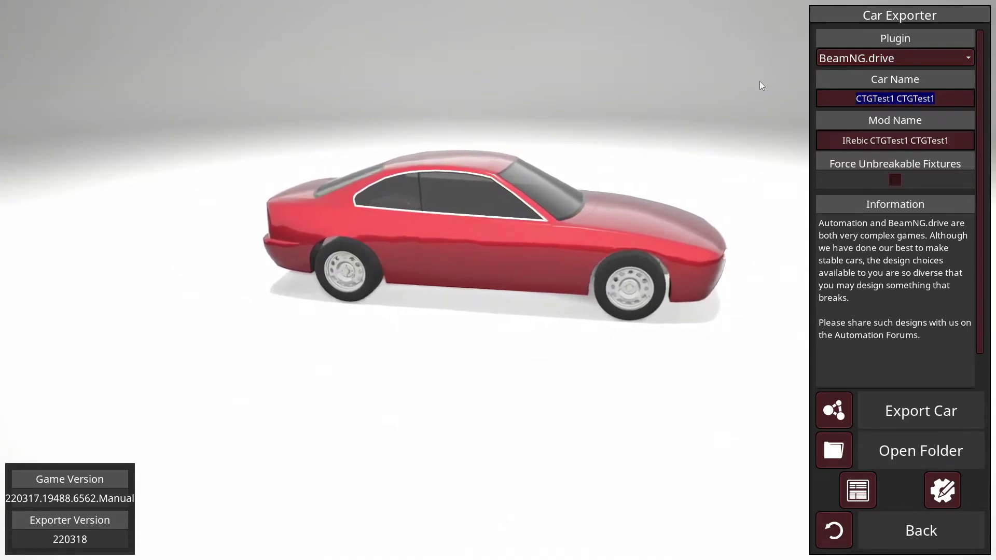
pyautogui.hotkey('ctrl', 'v')
pyautogui.press('Tab')
pyautogui.hotkey('ctrl', 'v')
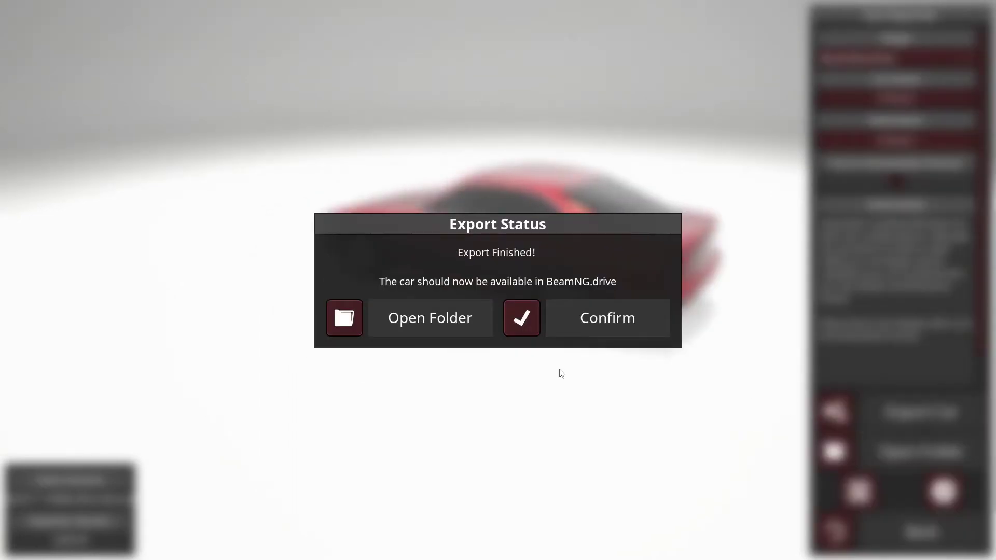
# - Close the export status message, switch to BeamNG.drive and open the mods manager from its repository
pyautogui.click(585, 318)
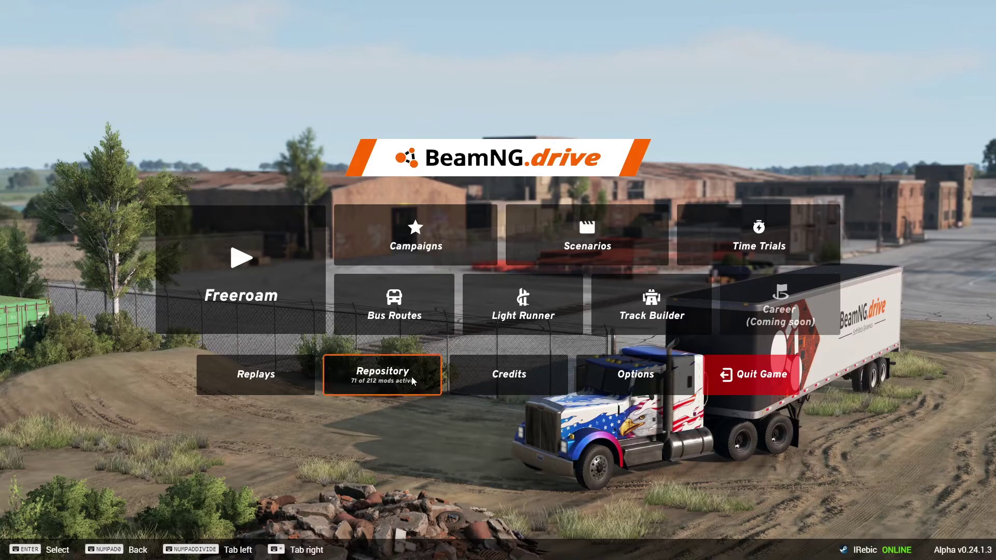
pyautogui.click(418, 372)
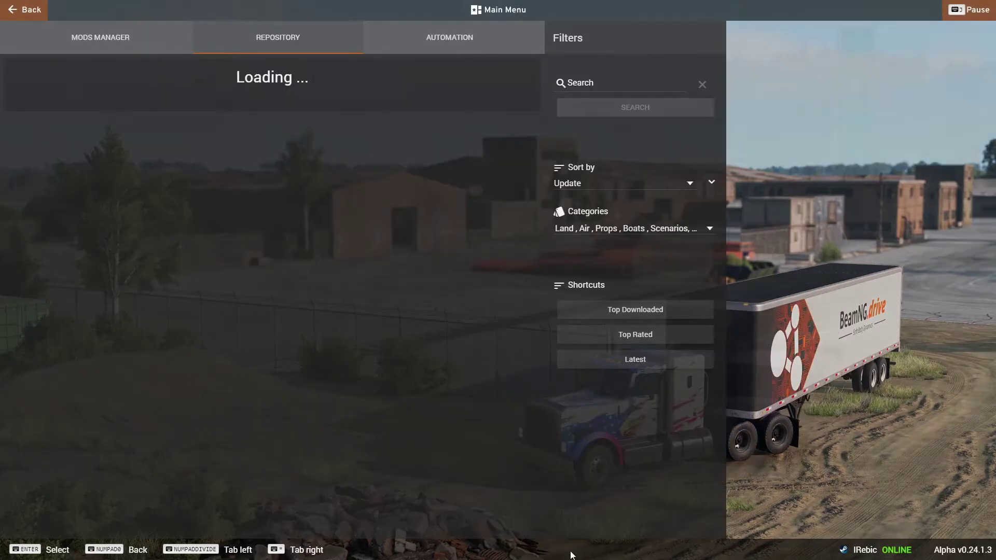
pyautogui.click(137, 42)
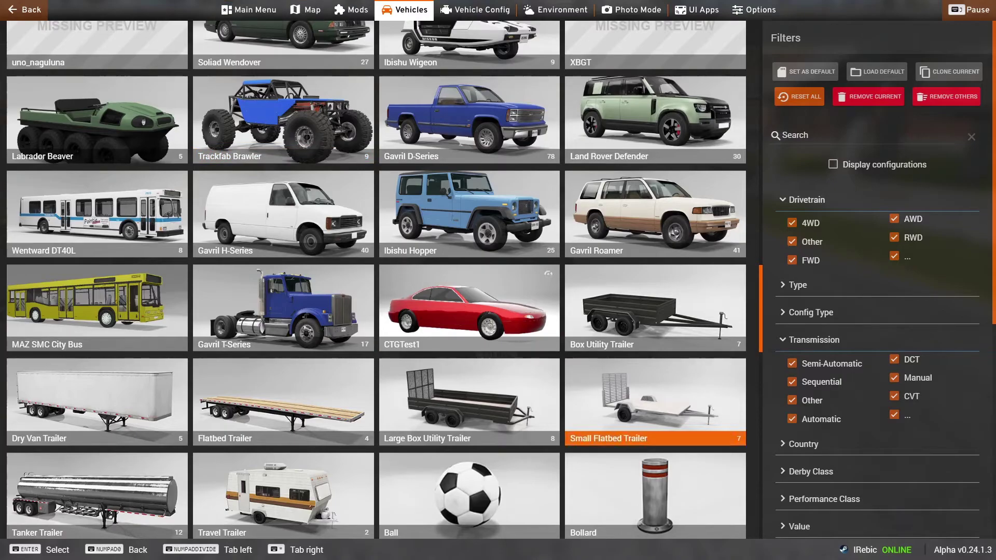
# - Select the CTGTest1 car among the vehicles and replace the current vehicle with it
pyautogui.click(469, 311)
pyautogui.press('Down')
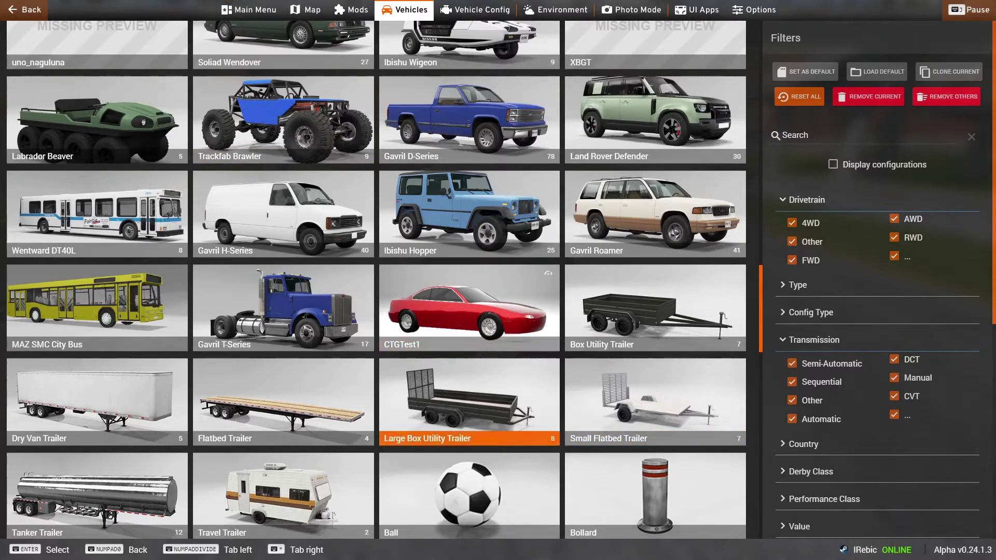
pyautogui.press('Up')
pyautogui.press('Return')
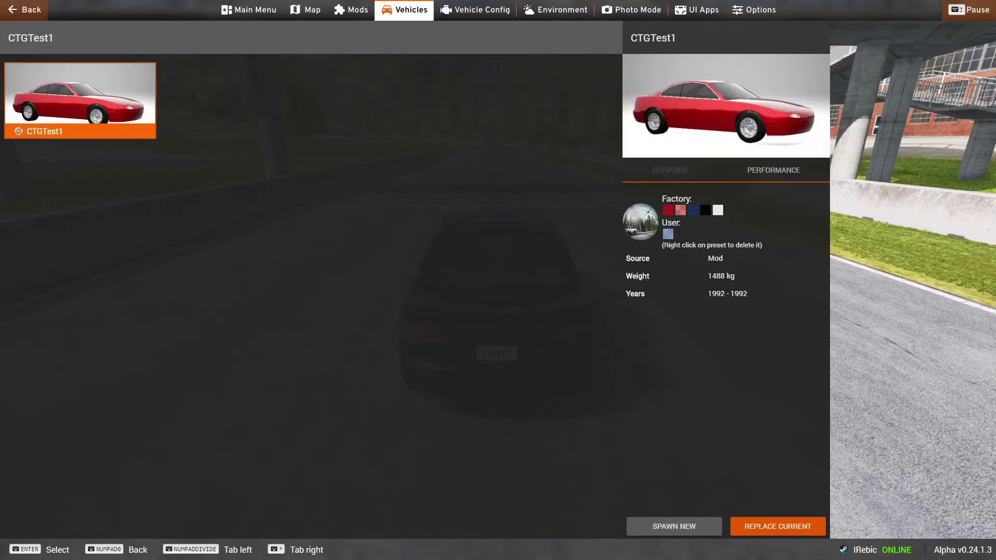
pyautogui.press('Return')
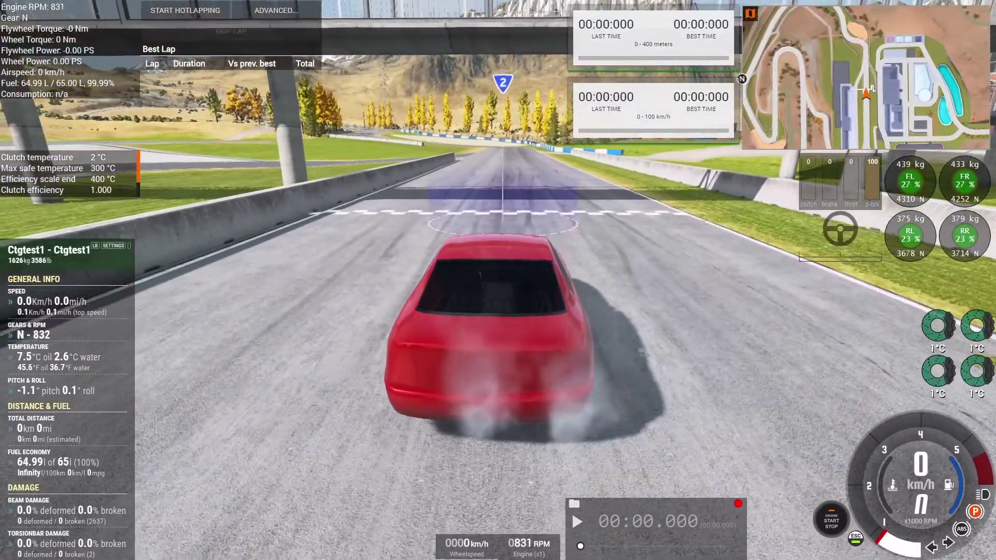
# - Test-drive the car along the track into the first bends and view it from the front and side
pyautogui.press('Up')
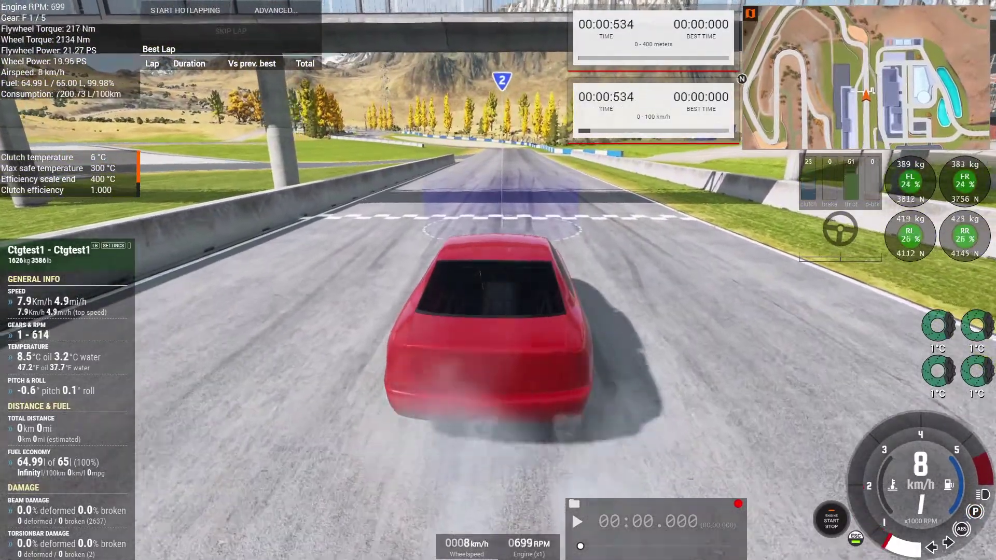
pyautogui.press('Right')
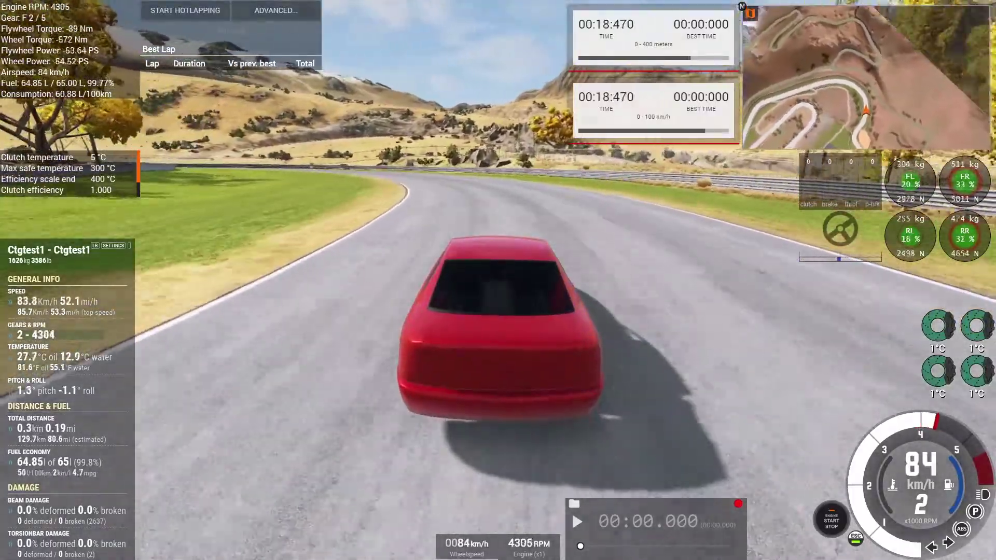
pyautogui.press('c')
pyautogui.press('c')
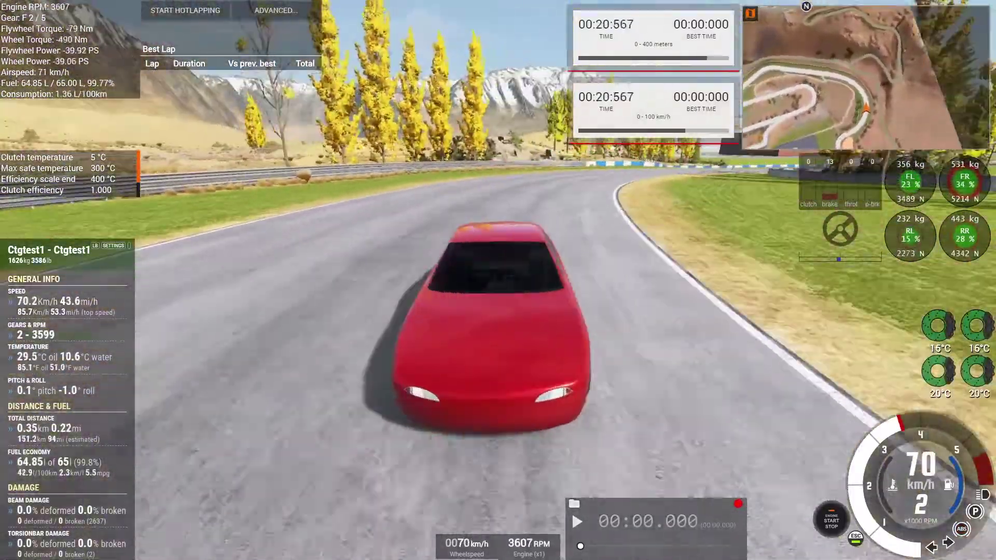
pyautogui.press('KP_6')
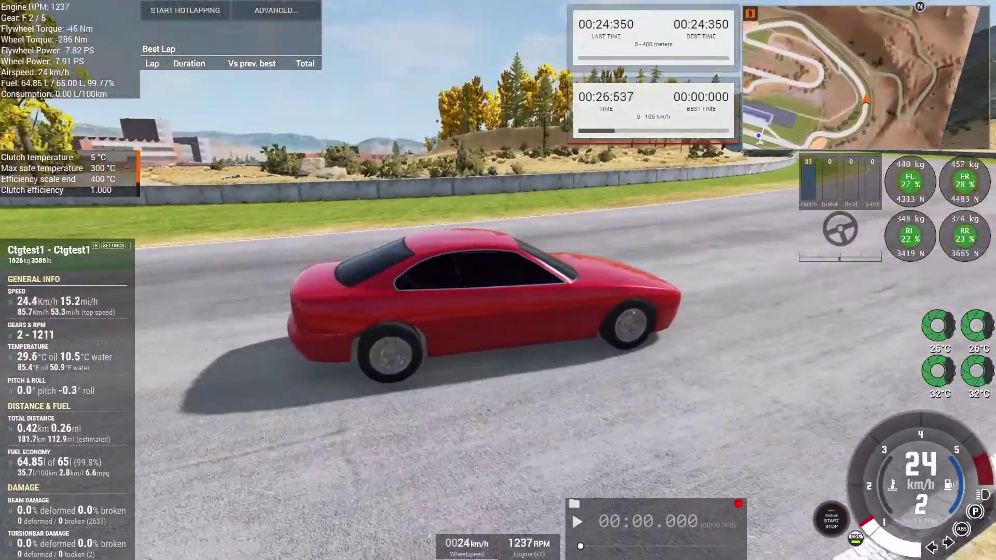
# - Shift the car down to neutral, brake to a standstill on the track, view its front and switch off the engine
pyautogui.press('z')
pyautogui.press('z')
pyautogui.press('Down')
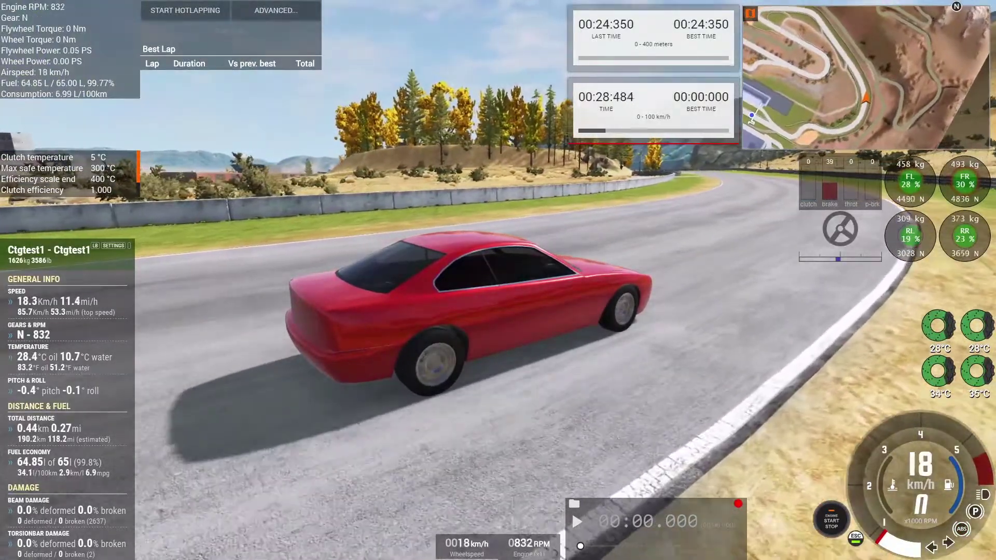
pyautogui.press('KP_4')
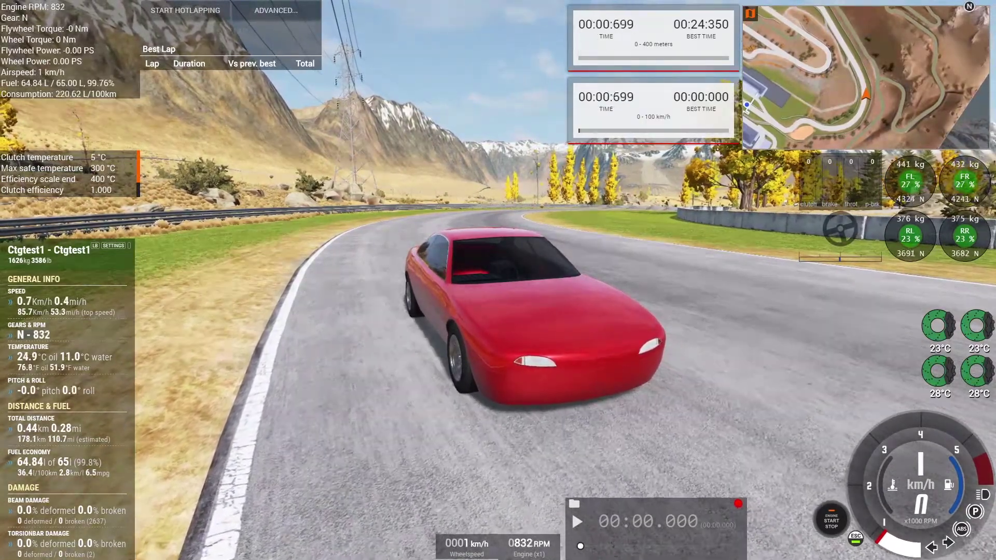
pyautogui.press('Down')
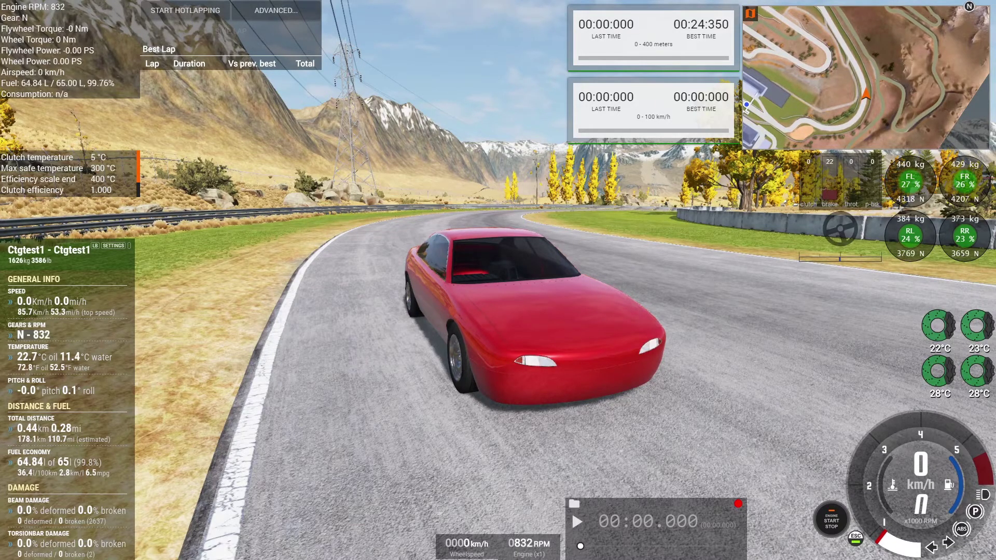
pyautogui.press('i')
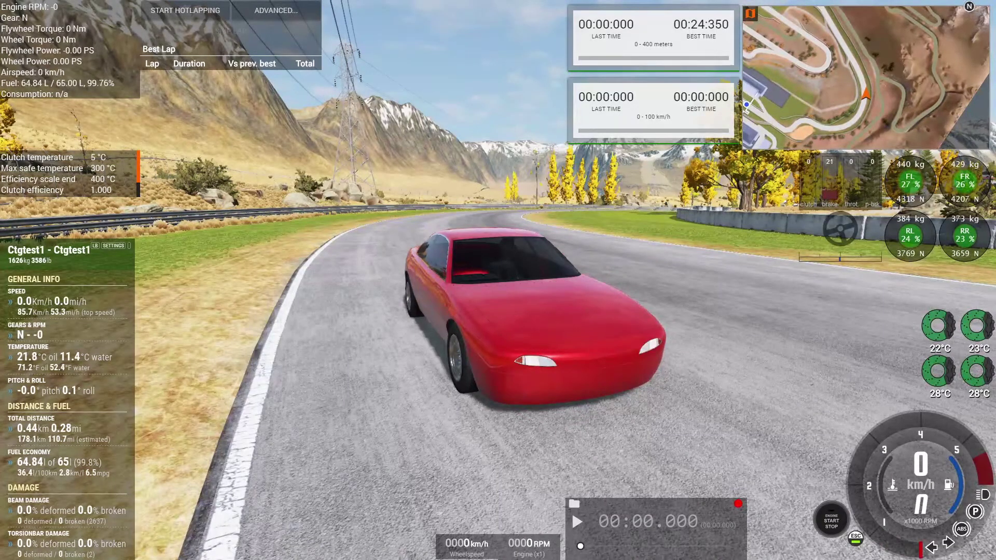